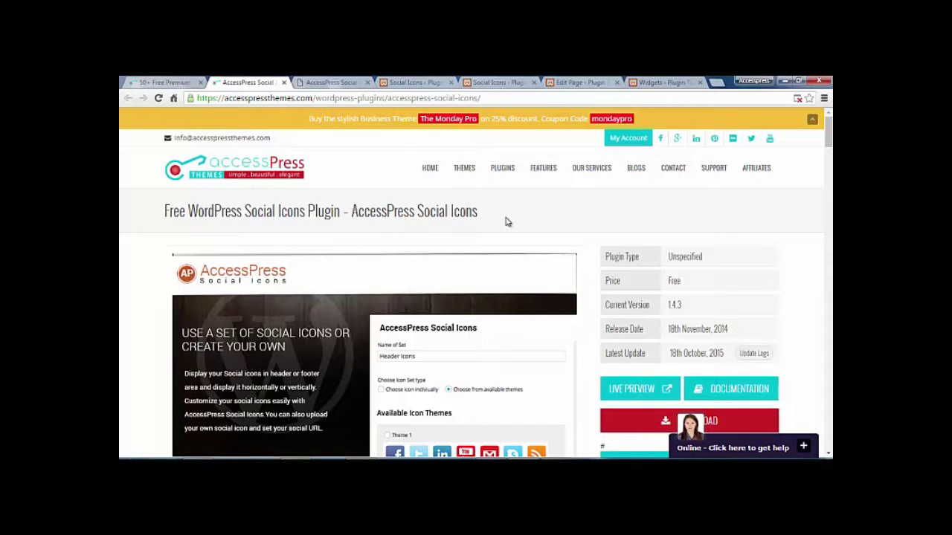
# Read the AccessPress Social Icons introduction and its features on icon sets, customization options, multiple placements and easy integration
pyautogui.scroll(-5, 506, 221)
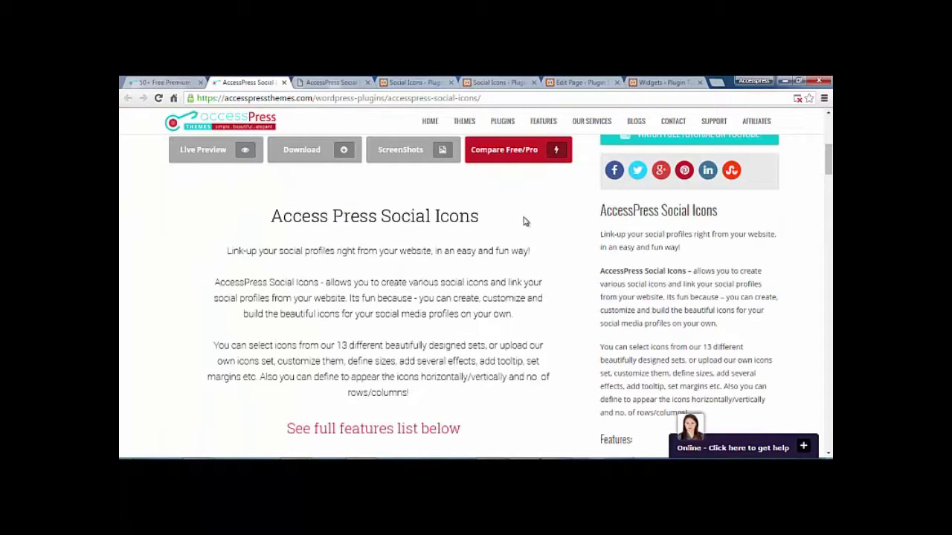
pyautogui.scroll(-1, 524, 221)
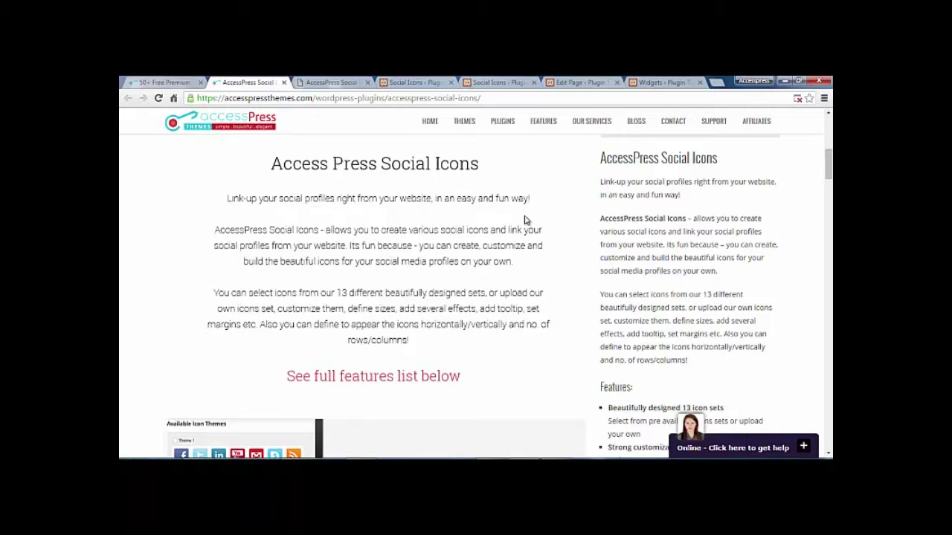
pyautogui.scroll(-1, 524, 219)
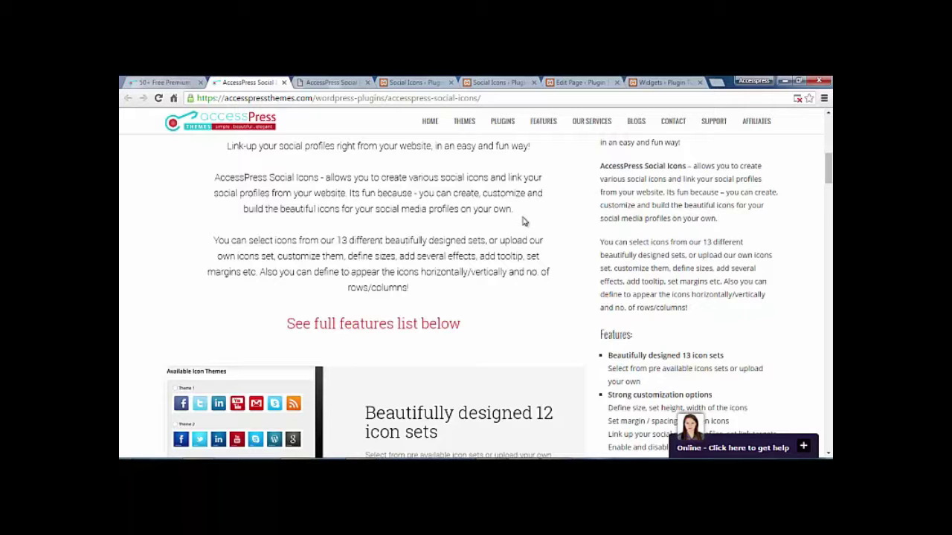
pyautogui.scroll(-3, 523, 220)
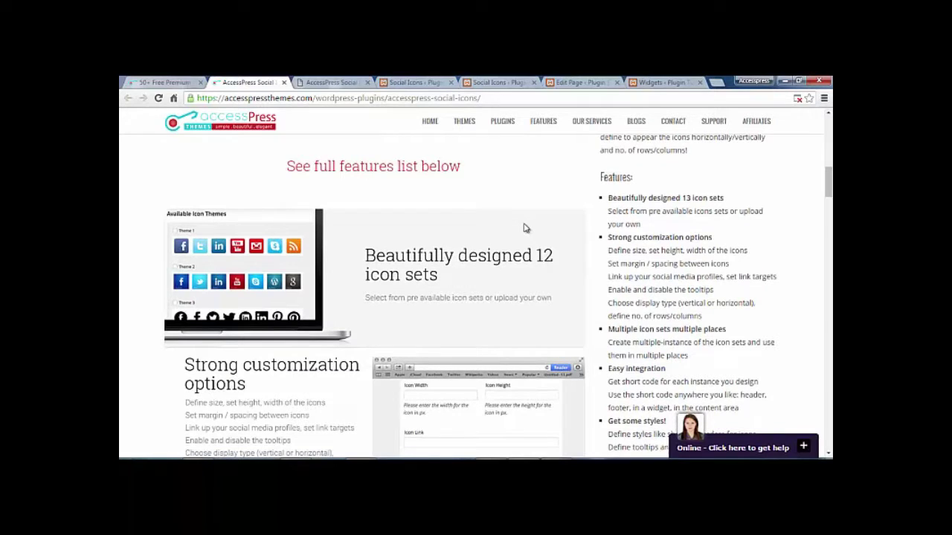
pyautogui.scroll(-1, 524, 228)
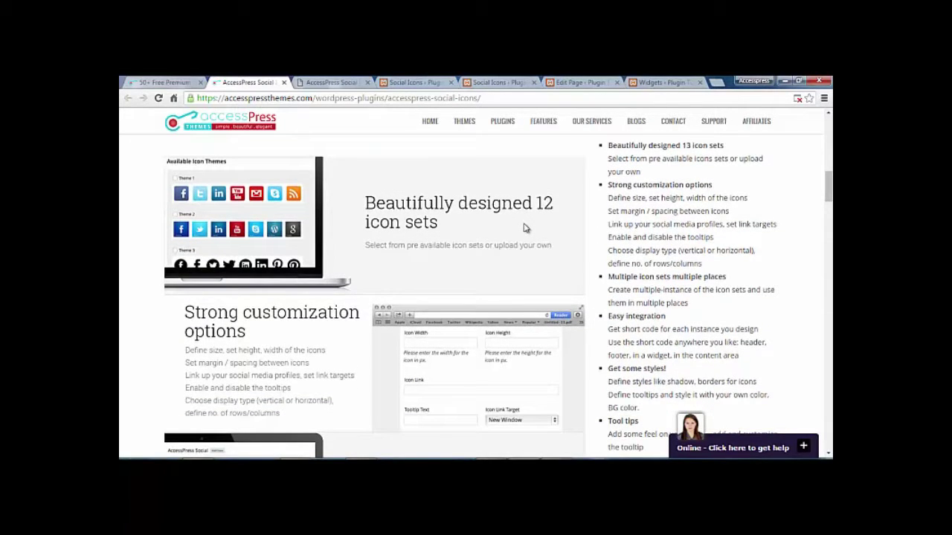
pyautogui.scroll(-2, 524, 228)
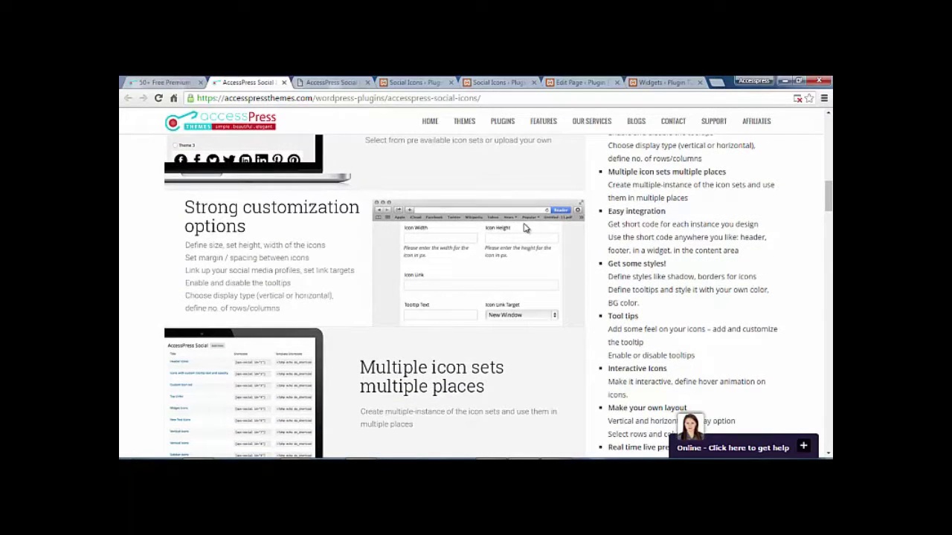
pyautogui.scroll(-3, 525, 228)
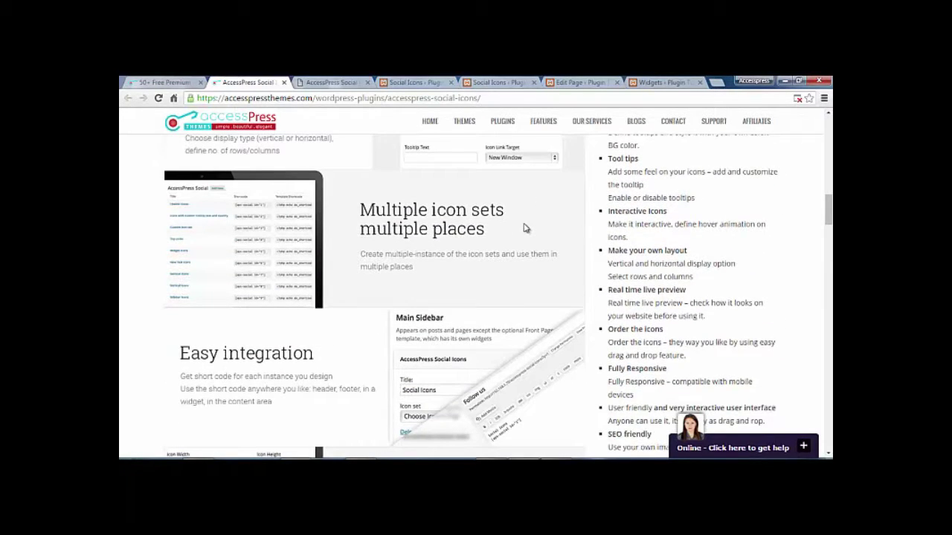
pyautogui.scroll(-3, 524, 228)
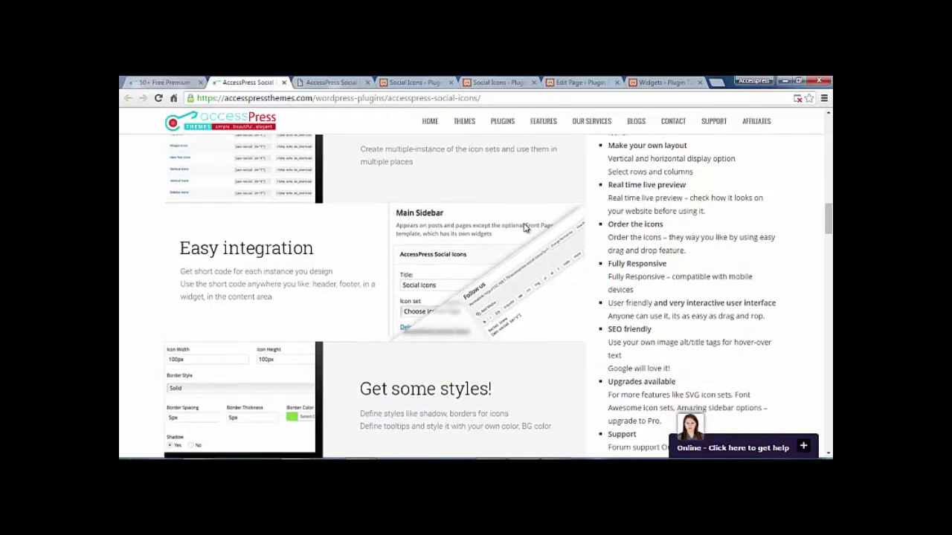
# Review the remaining plugin features, from styles and tool tips through layout, live preview and icon ordering to support and free updates
pyautogui.scroll(-4, 525, 228)
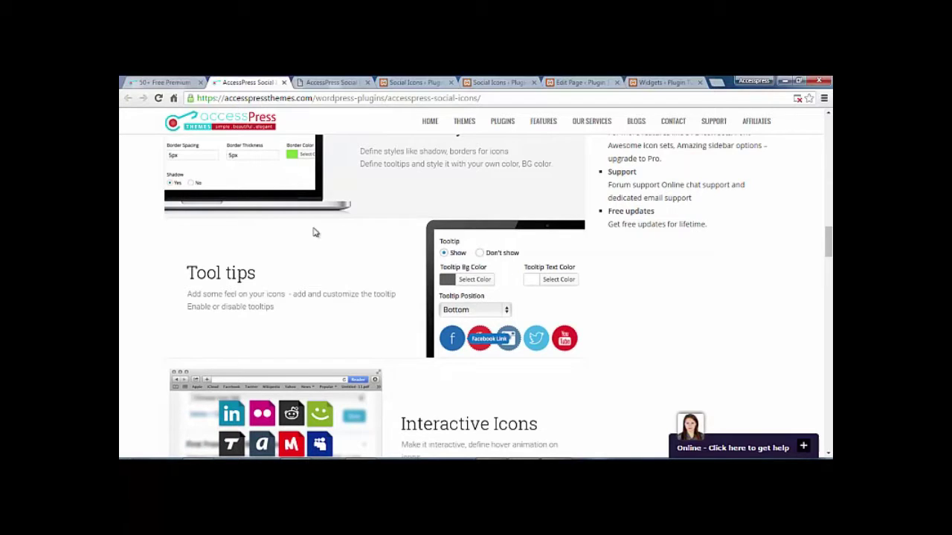
pyautogui.scroll(-4, 352, 272)
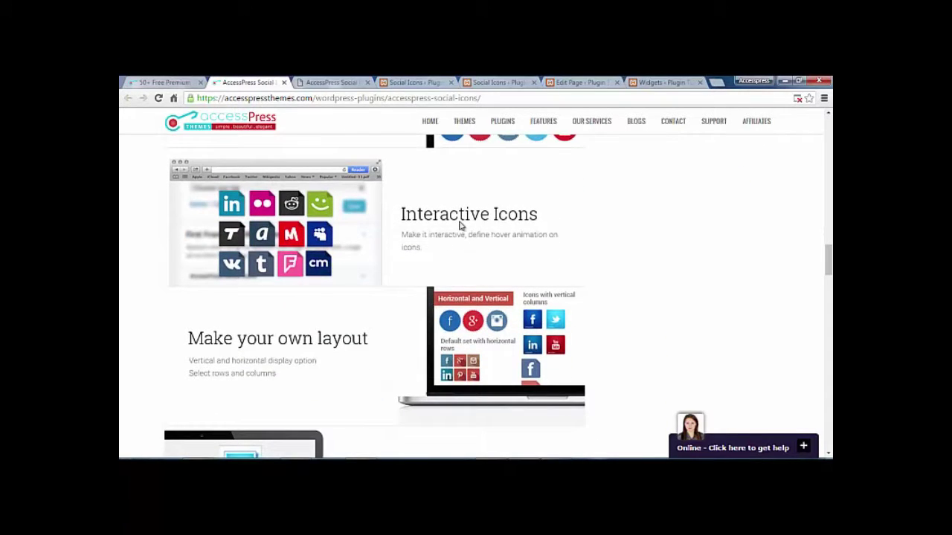
pyautogui.scroll(-2, 460, 225)
pyautogui.scroll(-2, 410, 246)
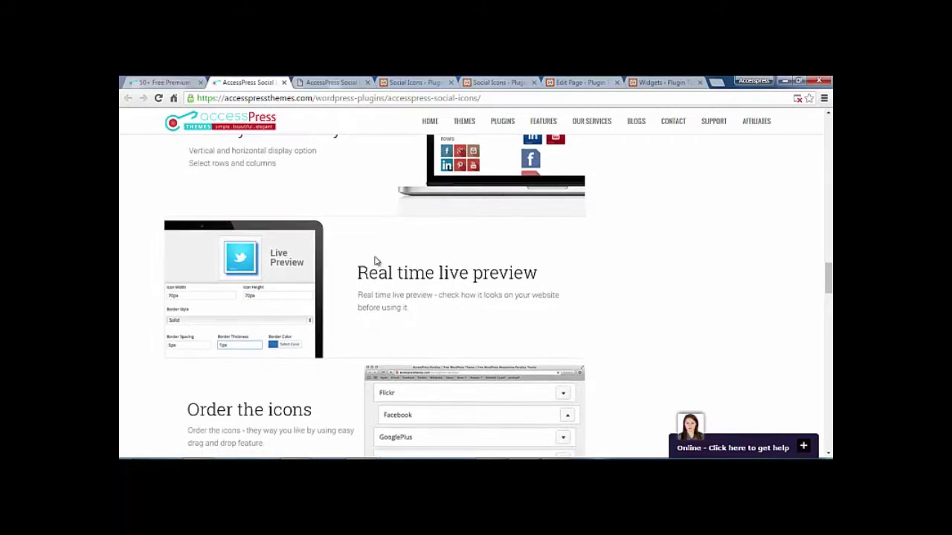
pyautogui.scroll(-3, 567, 283)
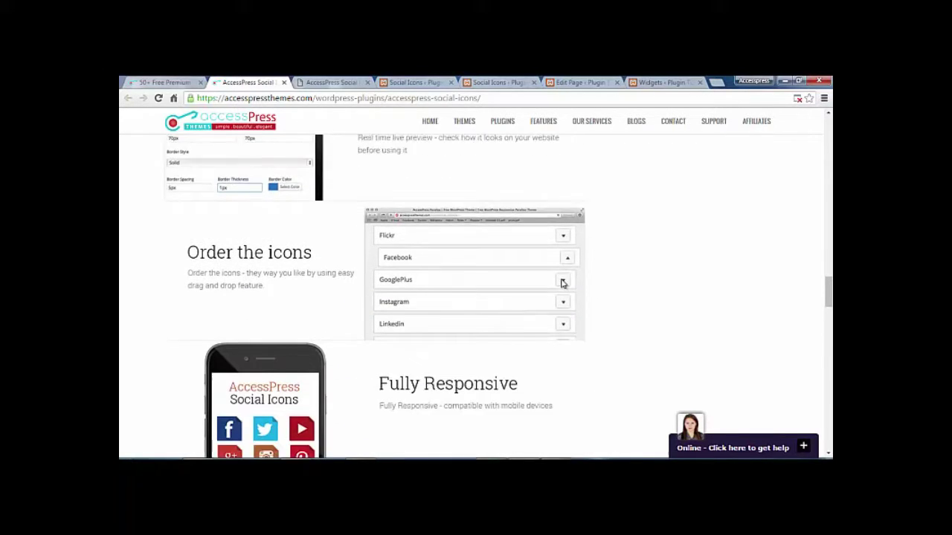
pyautogui.scroll(-1, 465, 258)
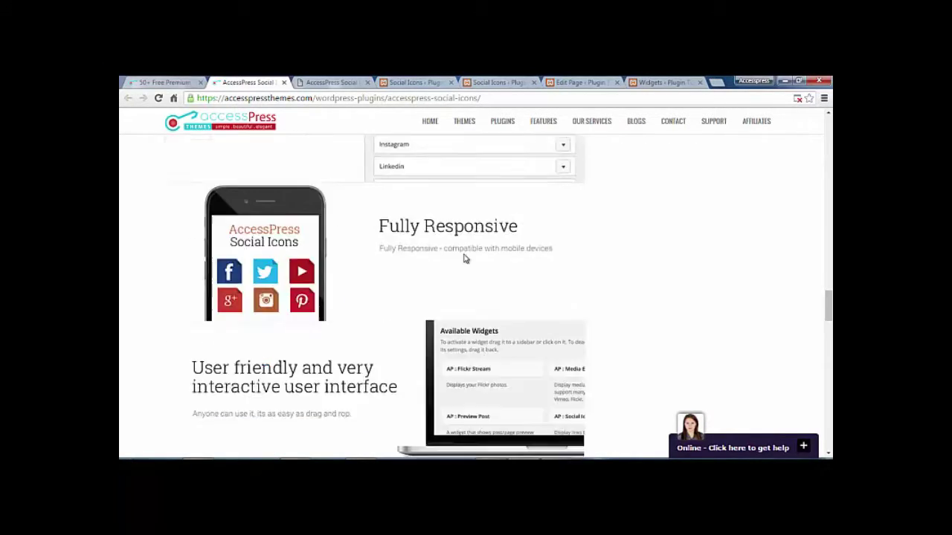
pyautogui.scroll(-2, 441, 257)
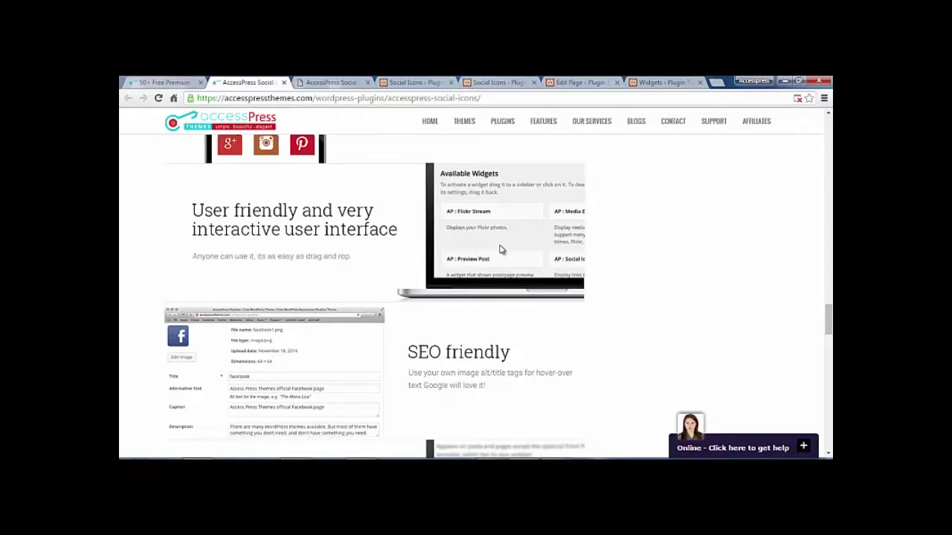
pyautogui.scroll(-2, 499, 248)
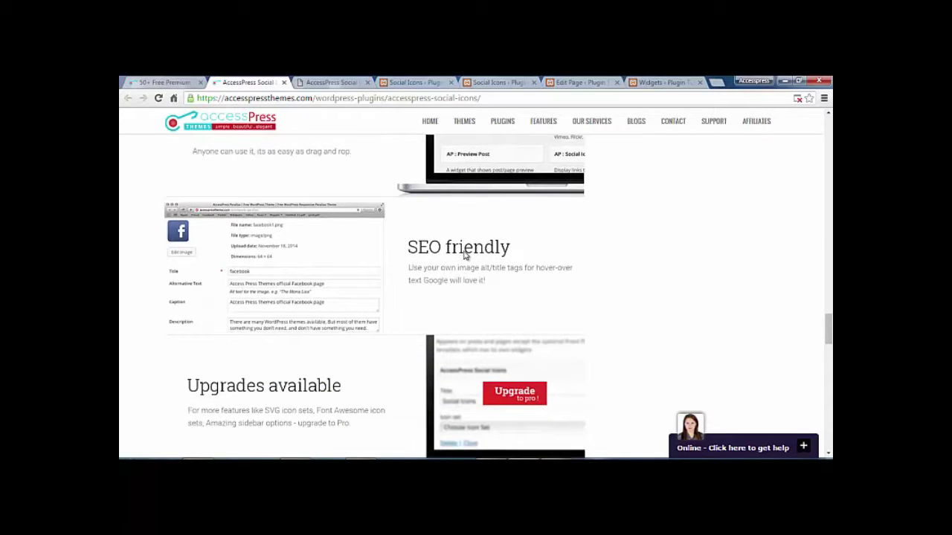
pyautogui.scroll(-3, 465, 255)
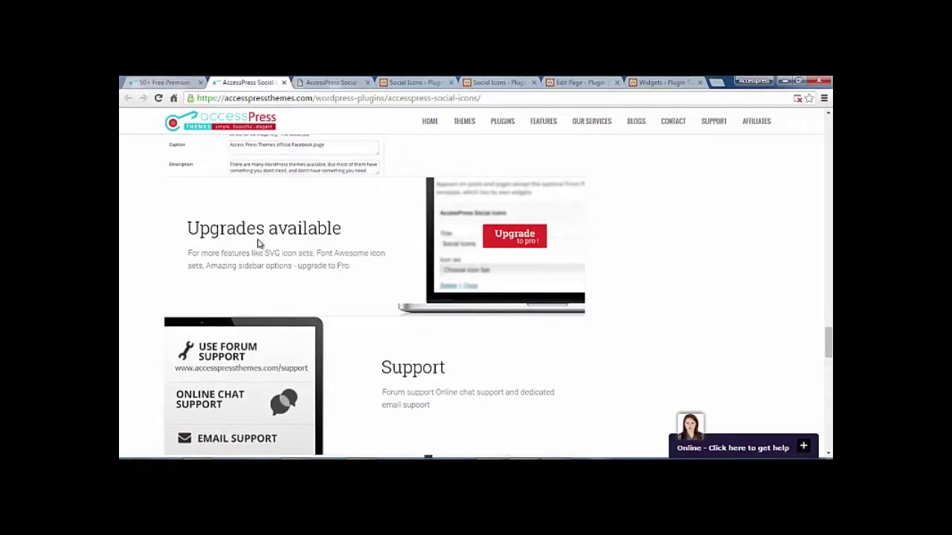
pyautogui.scroll(-2, 258, 245)
pyautogui.scroll(-1, 535, 271)
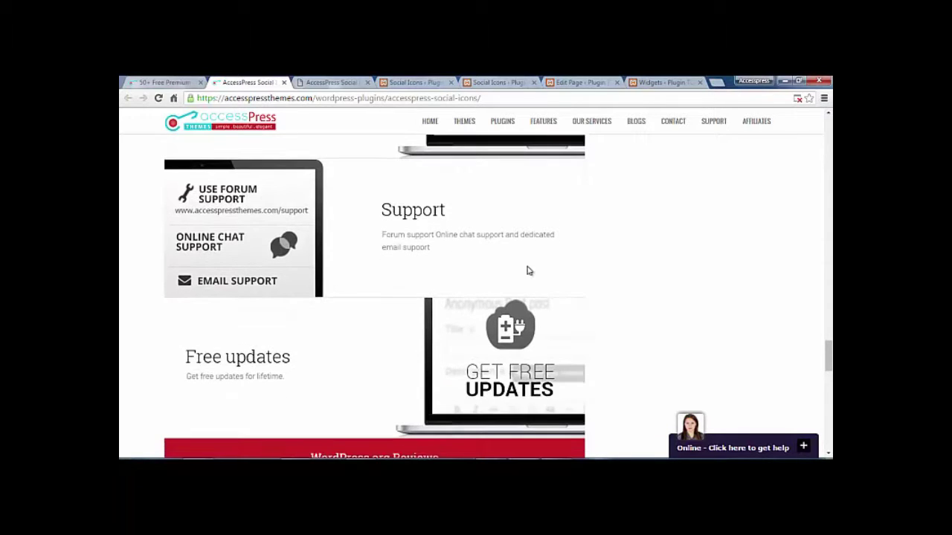
pyautogui.scroll(1, 505, 275)
pyautogui.scroll(-1, 325, 371)
pyautogui.scroll(15, 540, 322)
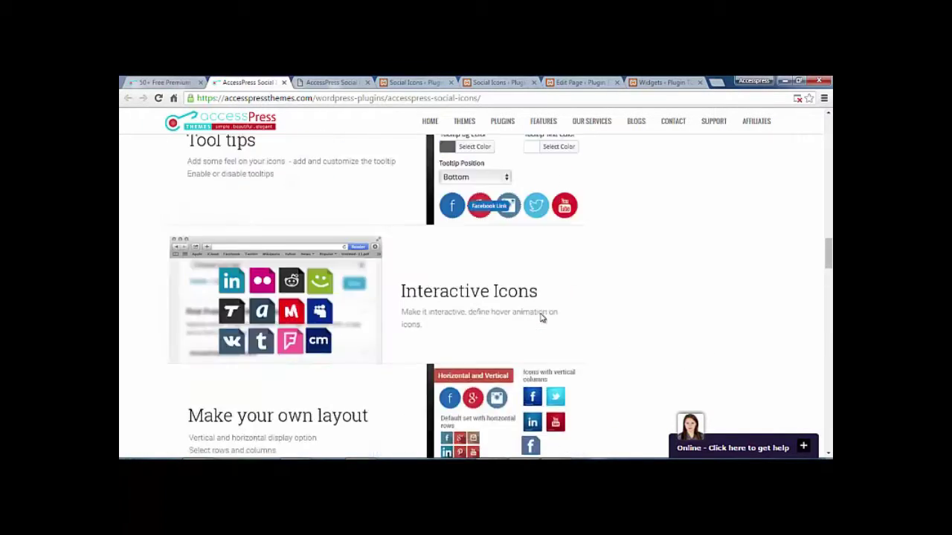
pyautogui.scroll(20, 540, 317)
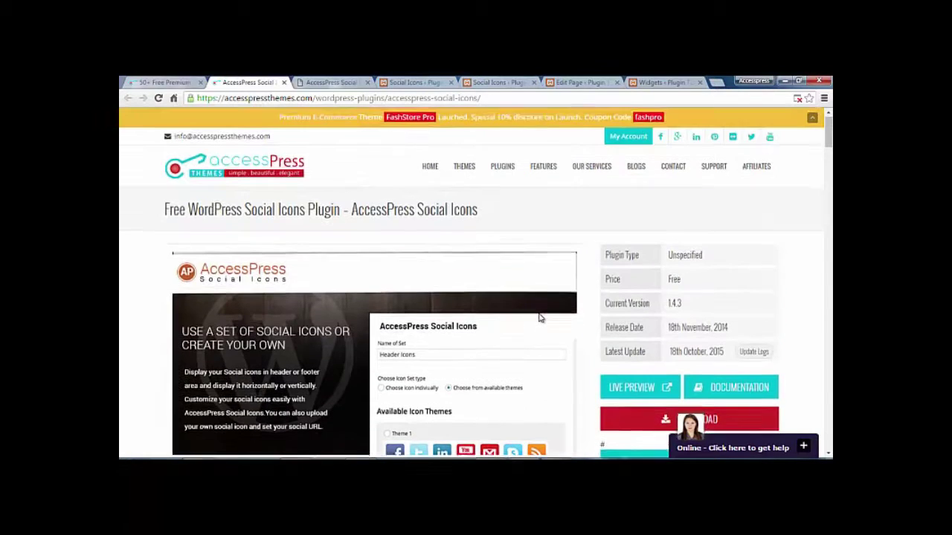
# Open the AccessPress Social Icons demo page and skim its sample icon sets down to the footer shortcode icons
pyautogui.click(331, 81)
pyautogui.scroll(-2, 557, 274)
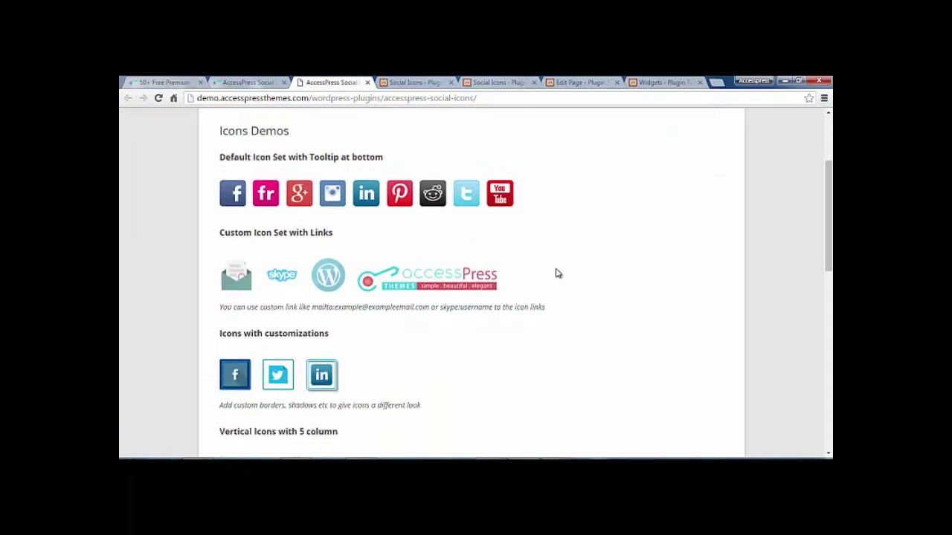
pyautogui.scroll(-5, 558, 273)
pyautogui.scroll(7, 559, 274)
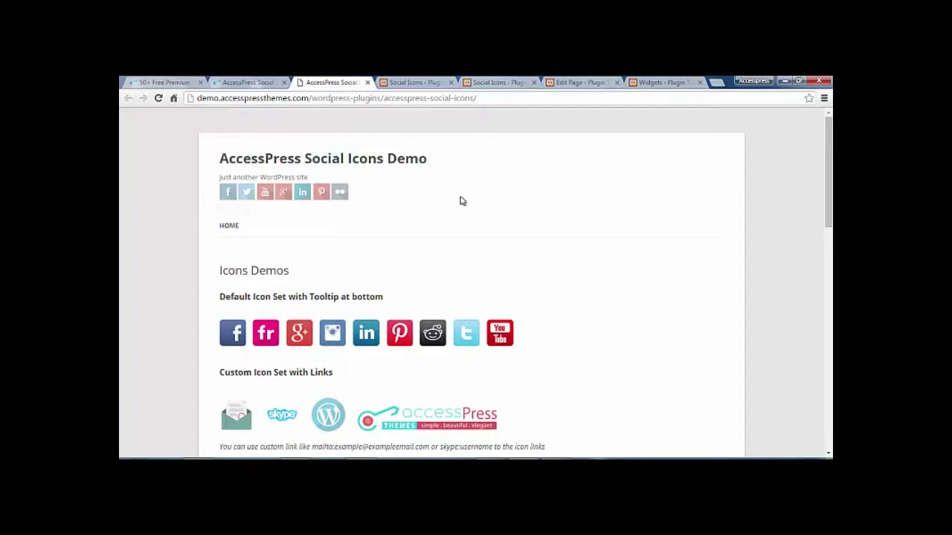
pyautogui.scroll(-3, 460, 253)
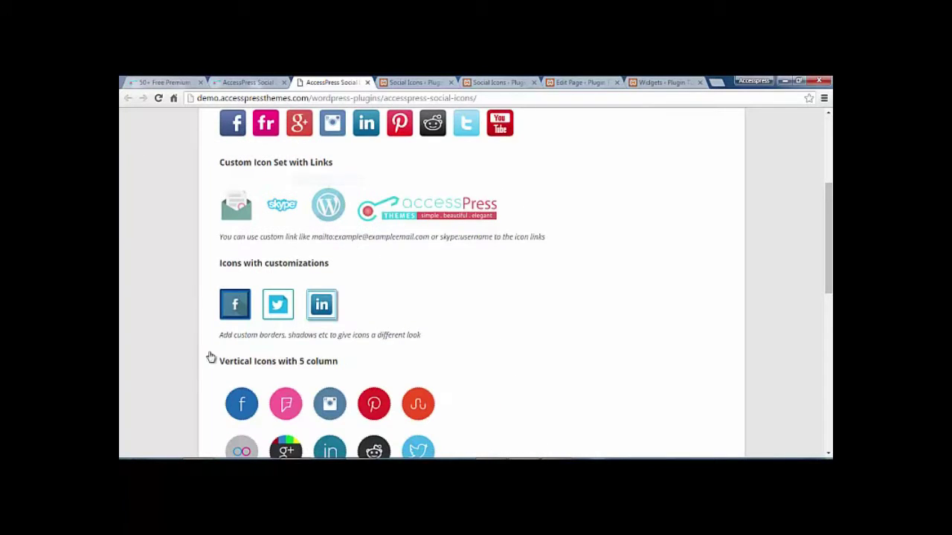
pyautogui.scroll(-5, 472, 338)
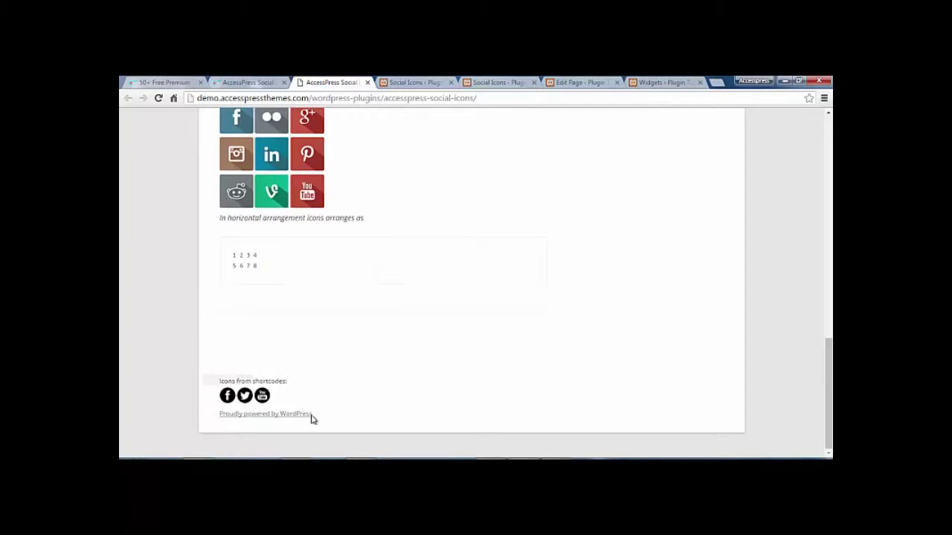
# Examine the demo's default, custom, customized, vertical five-column and horizontal three-row icon sets, including their tooltips and hover effects
pyautogui.scroll(10, 528, 348)
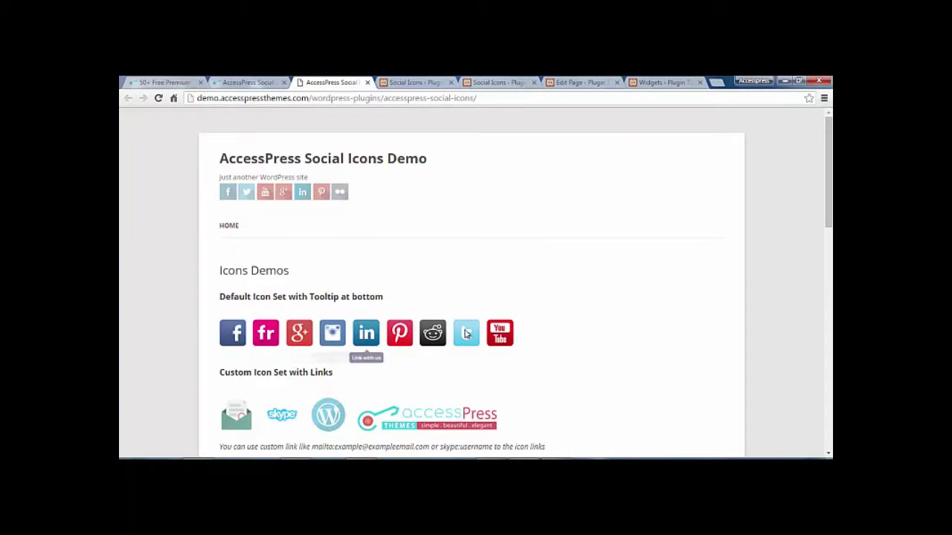
pyautogui.scroll(-2, 599, 290)
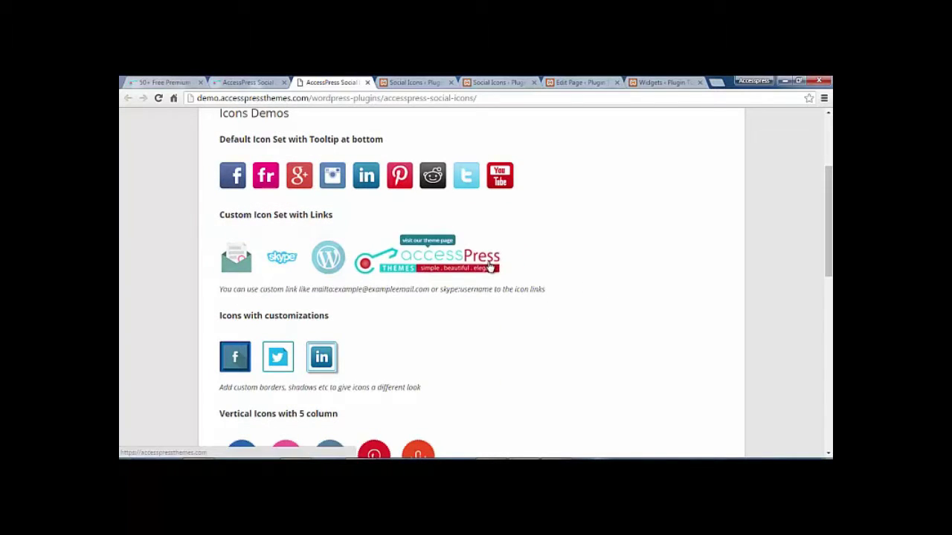
pyautogui.scroll(-1, 357, 287)
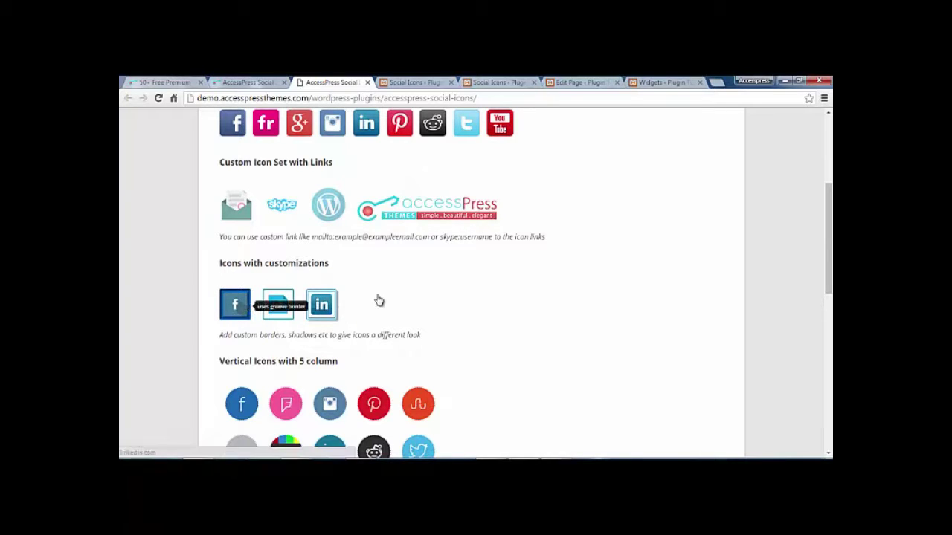
pyautogui.scroll(-2, 377, 300)
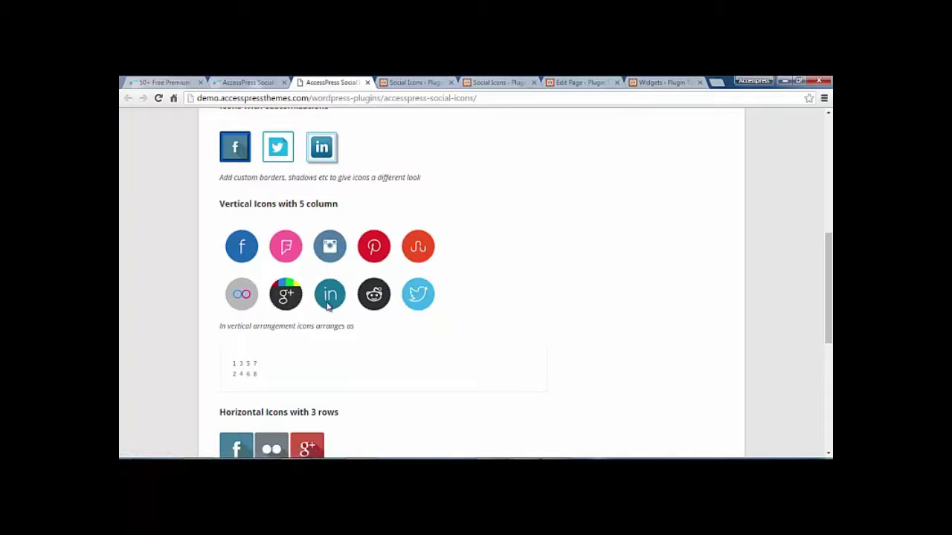
pyautogui.scroll(-2, 274, 286)
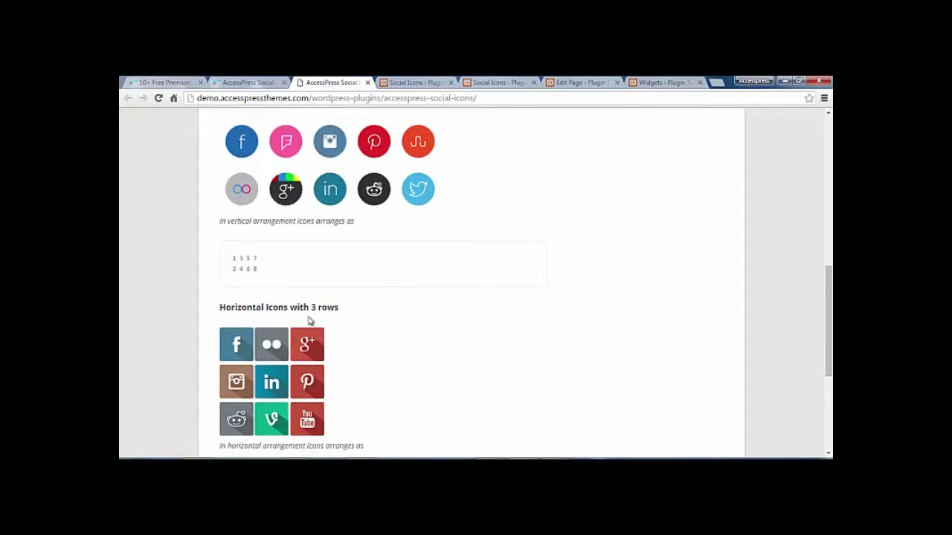
pyautogui.scroll(-1, 310, 322)
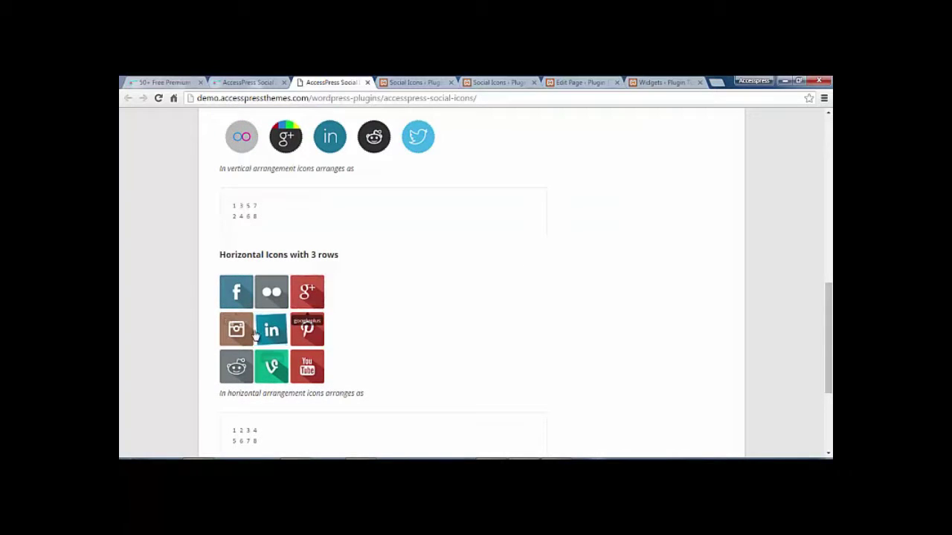
pyautogui.scroll(-3, 357, 301)
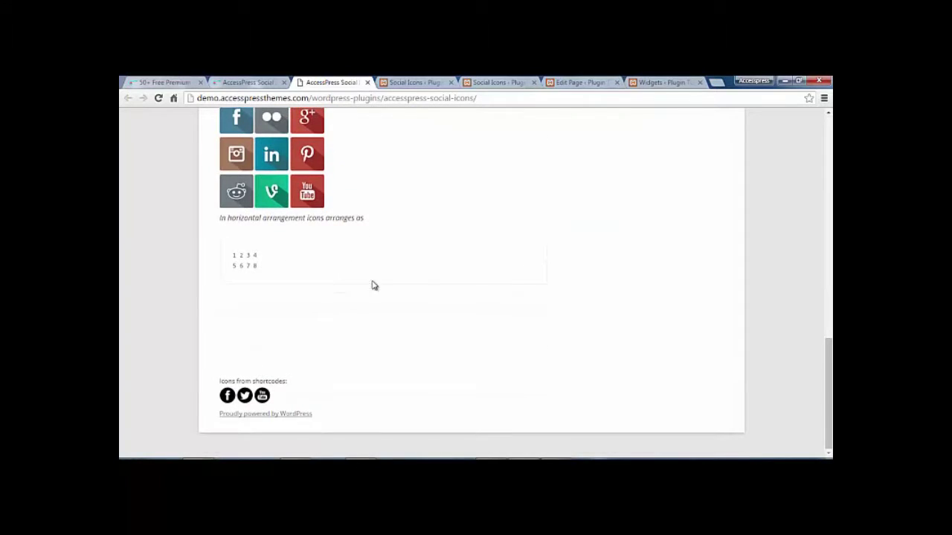
pyautogui.scroll(3, 302, 272)
pyautogui.scroll(-3, 319, 246)
pyautogui.scroll(4, 319, 246)
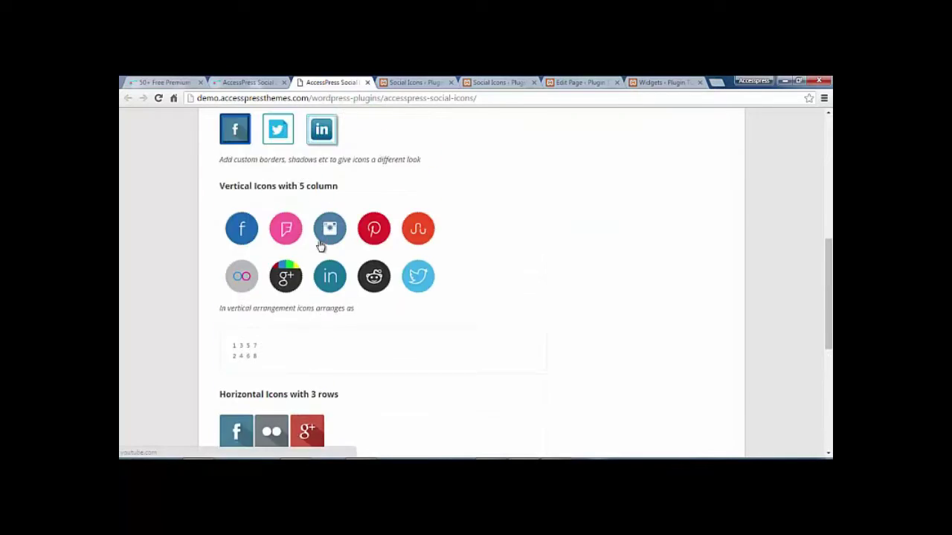
pyautogui.scroll(5, 319, 246)
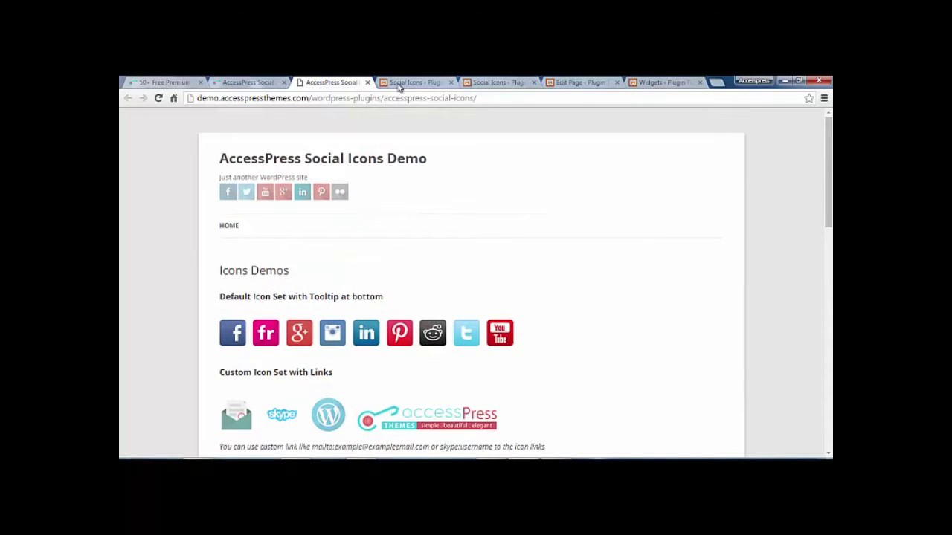
# Switch to the WordPress admin's Edit Social Icons Set page and look over its set type, icon themes and icon lists
pyautogui.click(399, 83)
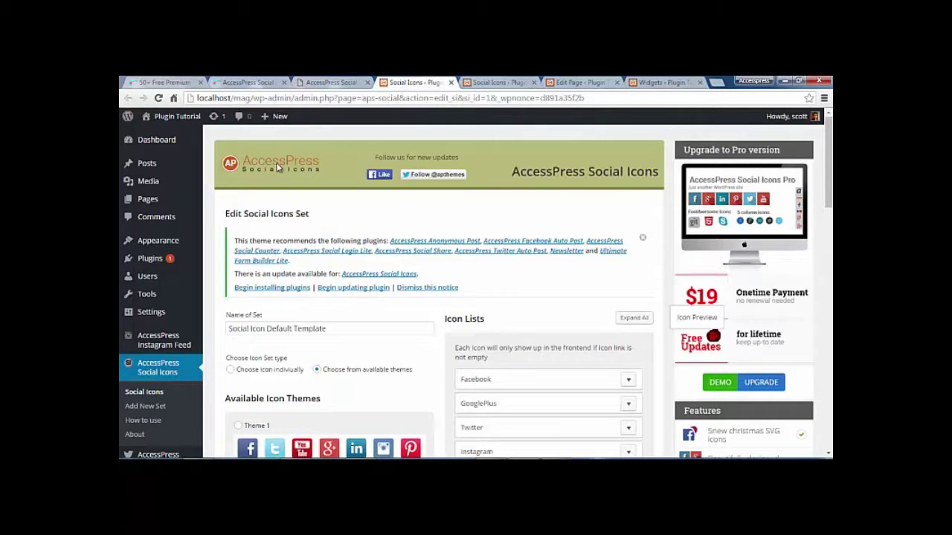
pyautogui.scroll(-2, 332, 196)
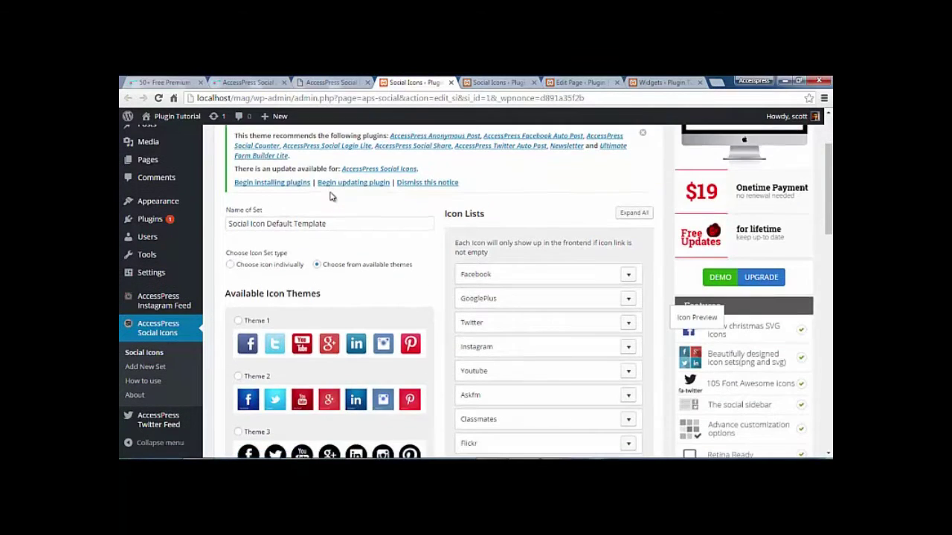
pyautogui.scroll(-3, 331, 196)
pyautogui.scroll(5, 331, 197)
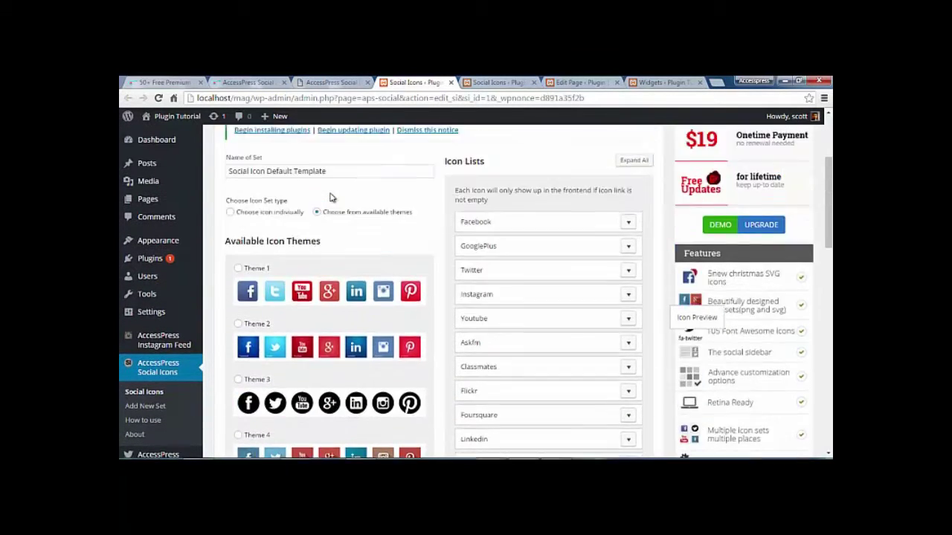
# Look through the available icon themes and the icon list of the Social Icon Default Template set
pyautogui.scroll(-3, 331, 196)
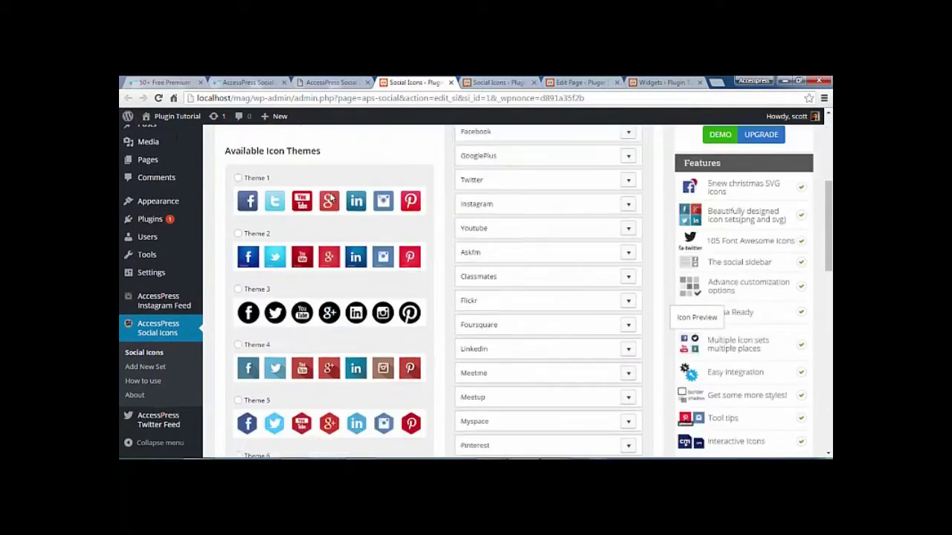
pyautogui.scroll(2, 332, 196)
pyautogui.scroll(2, 331, 196)
pyautogui.scroll(-3, 334, 236)
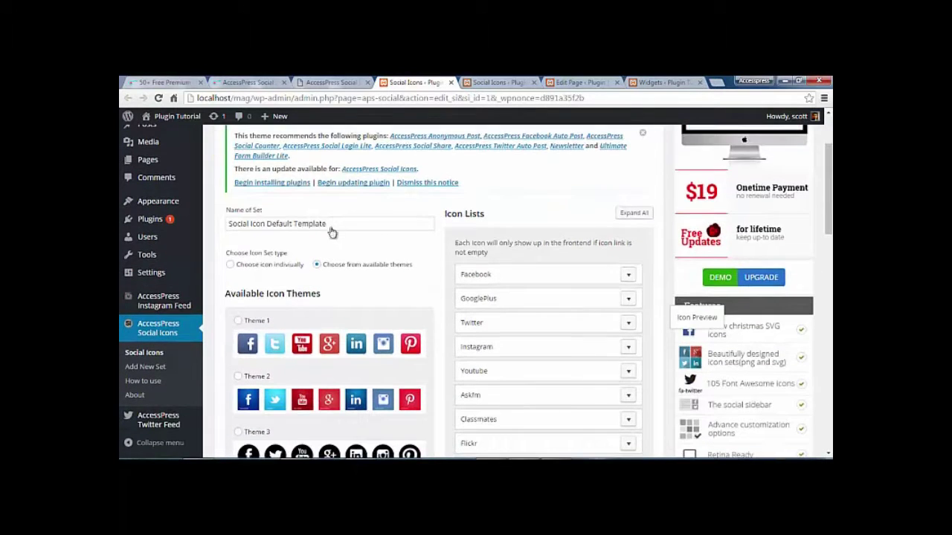
pyautogui.scroll(-9, 266, 332)
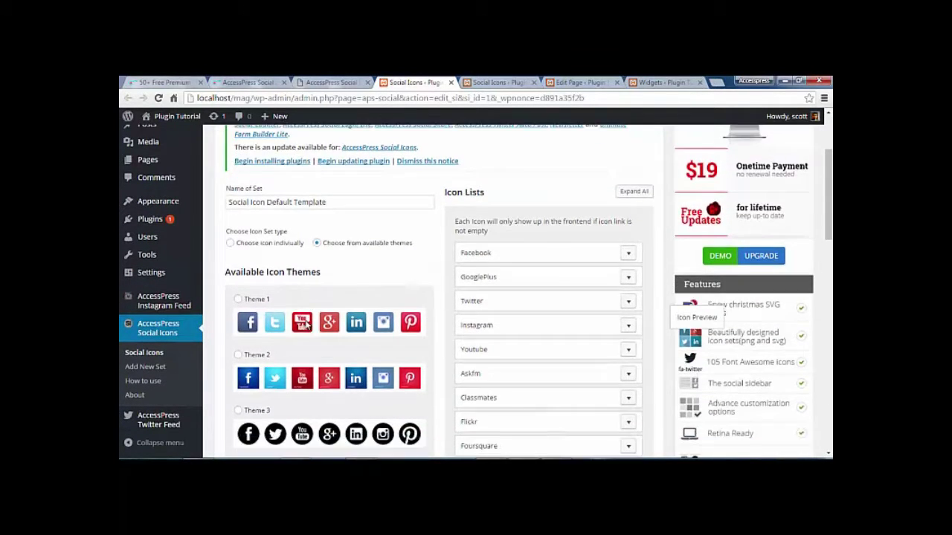
pyautogui.scroll(2, 359, 310)
pyautogui.scroll(12, 372, 305)
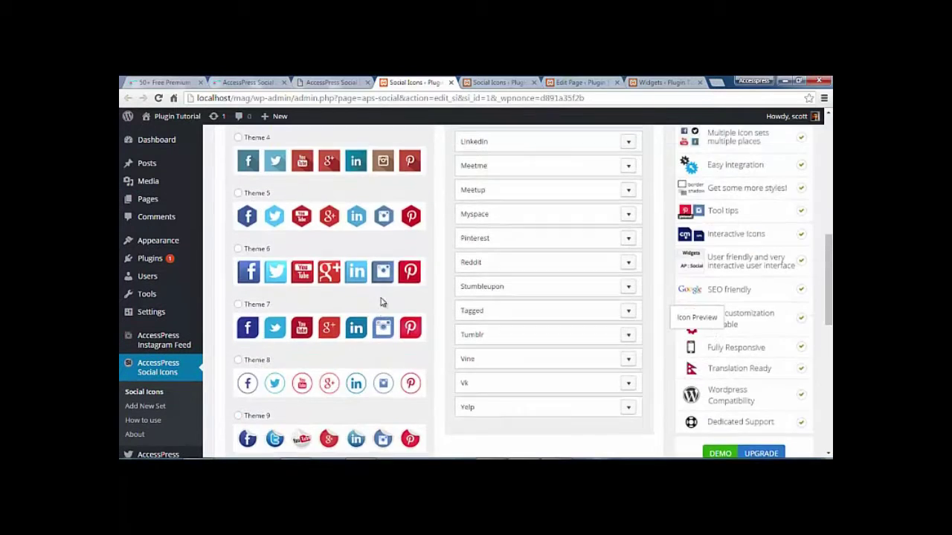
# Reorder the icon list so that GooglePlus comes first, and expand the Twitter icon to look over its settings
pyautogui.moveTo(515, 330); pyautogui.dragTo(574, 274)
pyautogui.click(628, 299)
pyautogui.scroll(-3, 547, 309)
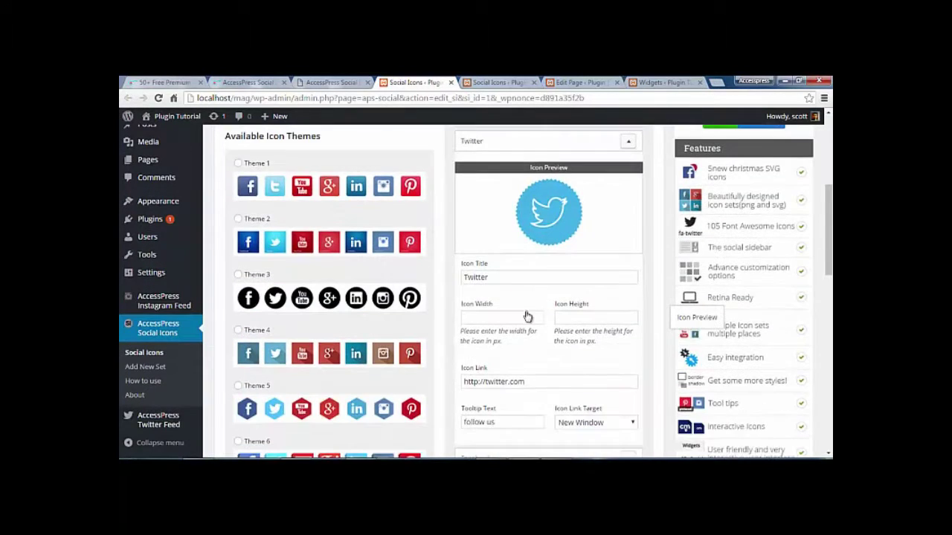
pyautogui.scroll(-2, 527, 314)
# Review the icon set's display, rows, margin and tooltip settings and the available icon animations
pyautogui.scroll(-10, 425, 283)
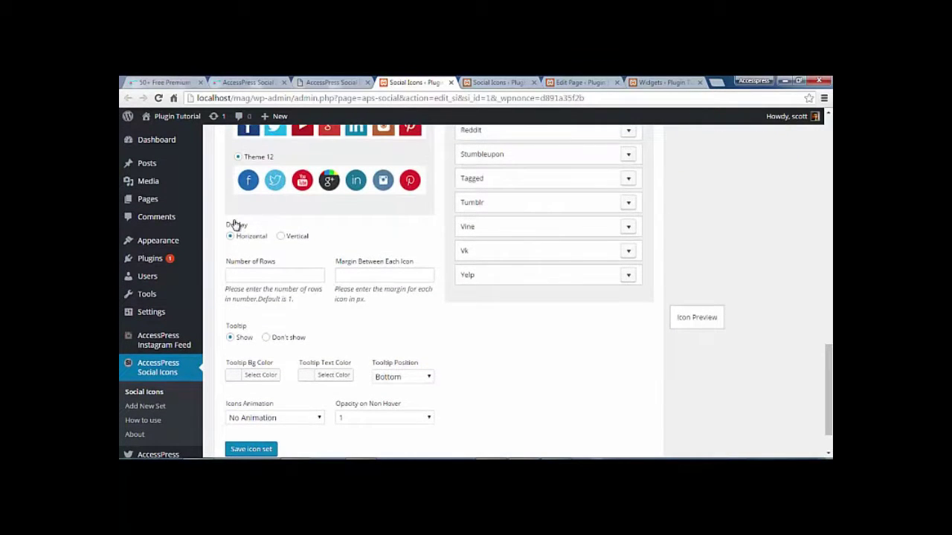
pyautogui.scroll(-2, 237, 259)
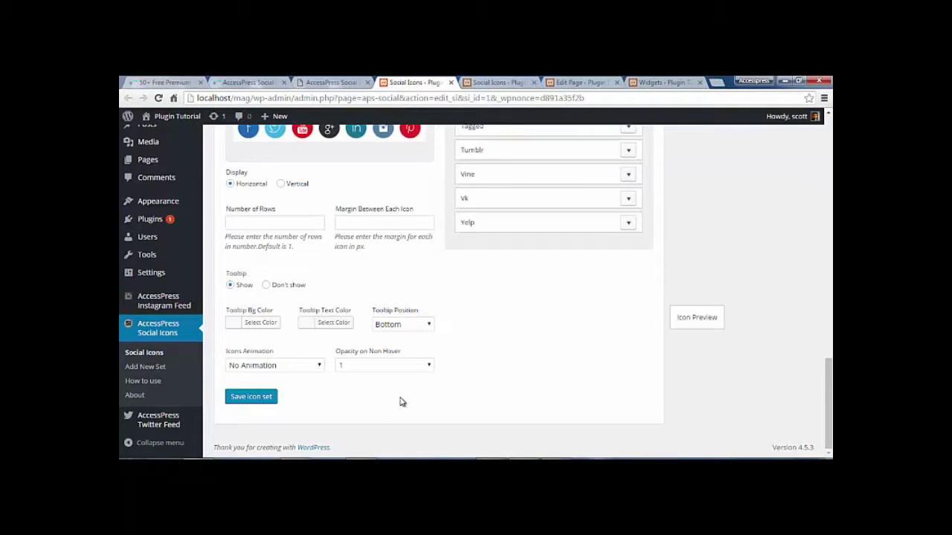
pyautogui.click(279, 368)
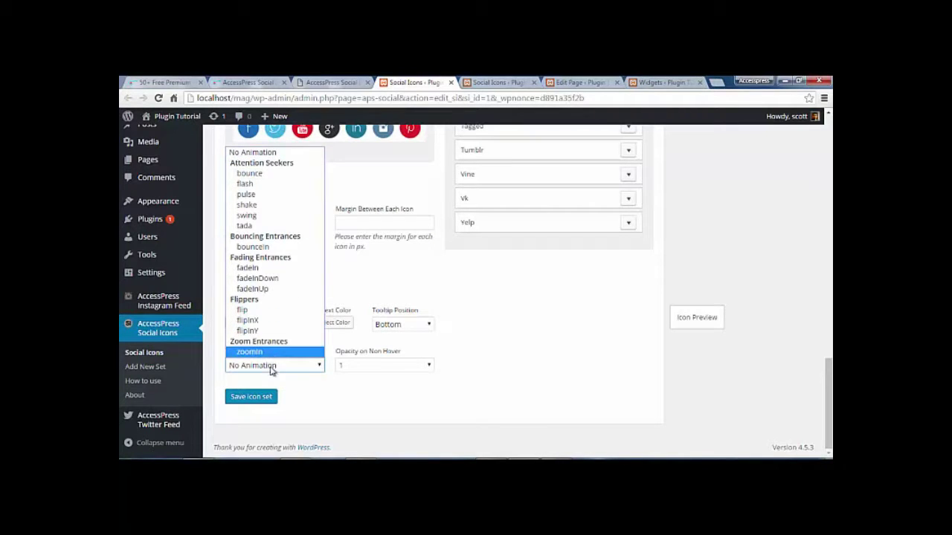
pyautogui.click(272, 370)
# Change the icon set type to choosing icons individually and agree to discard the icons added previously
pyautogui.scroll(15, 495, 334)
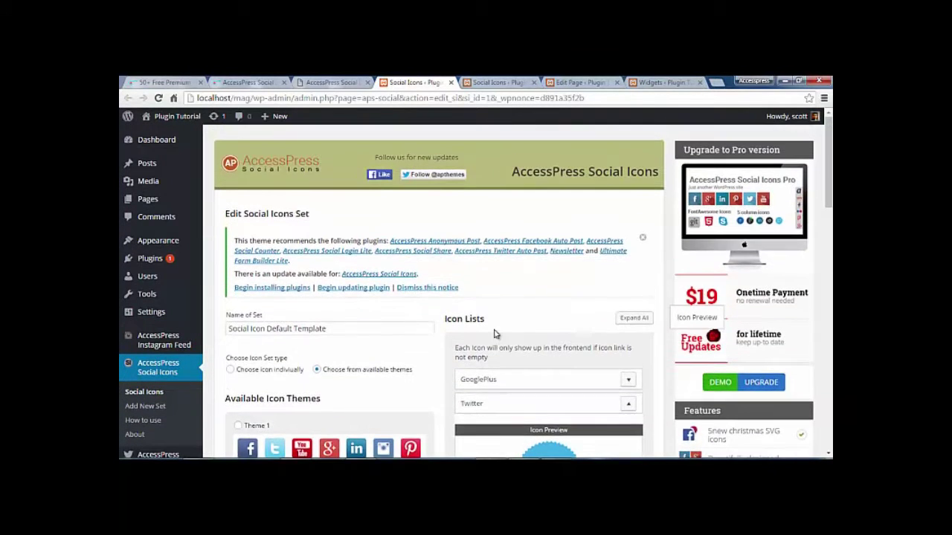
pyautogui.click(232, 370)
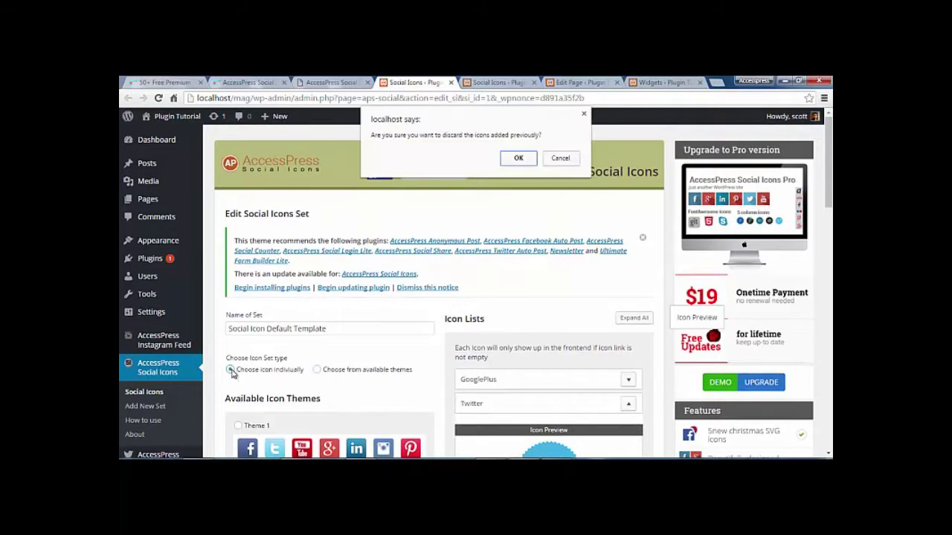
pyautogui.click(518, 160)
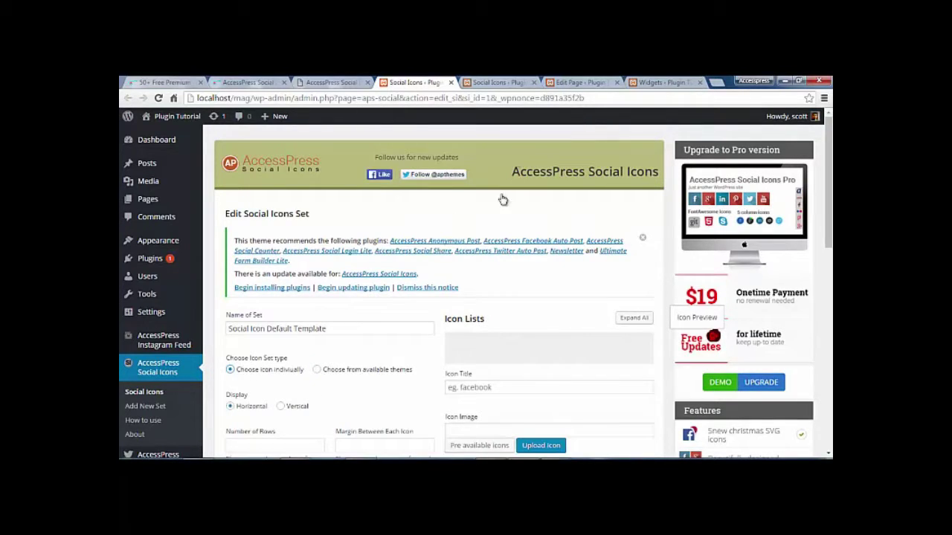
# Review the individual icon fields, including title, image upload, width, height, border style, shadow and link
pyautogui.scroll(-2, 470, 275)
pyautogui.scroll(-1, 469, 276)
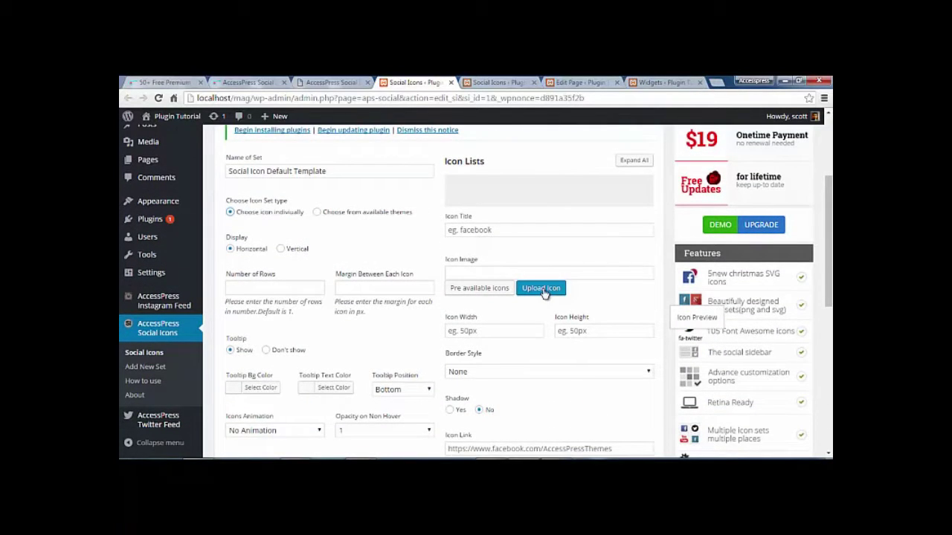
pyautogui.scroll(-6, 313, 410)
pyautogui.scroll(9, 325, 347)
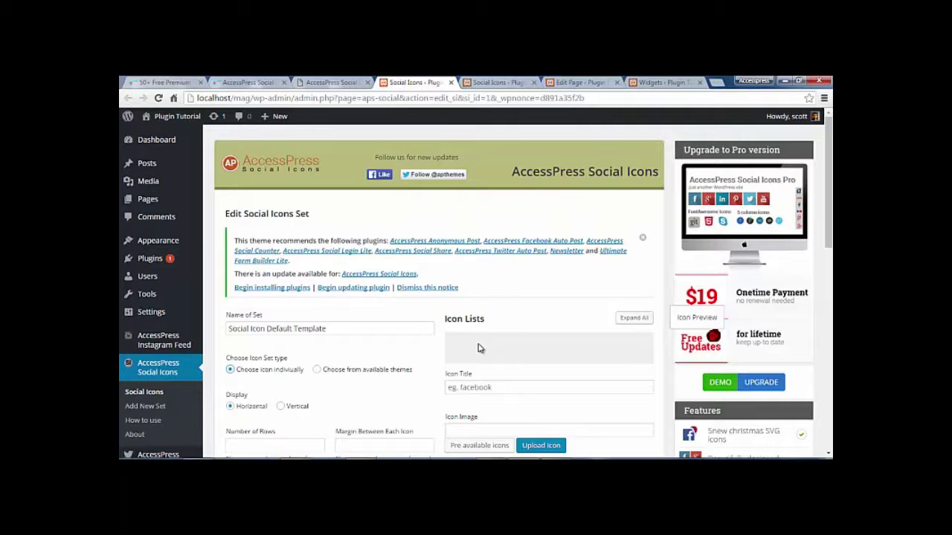
# Check the shortcodes in the plugin's list of icon sets and their use in the Social Icon Demo page's content
pyautogui.click(476, 82)
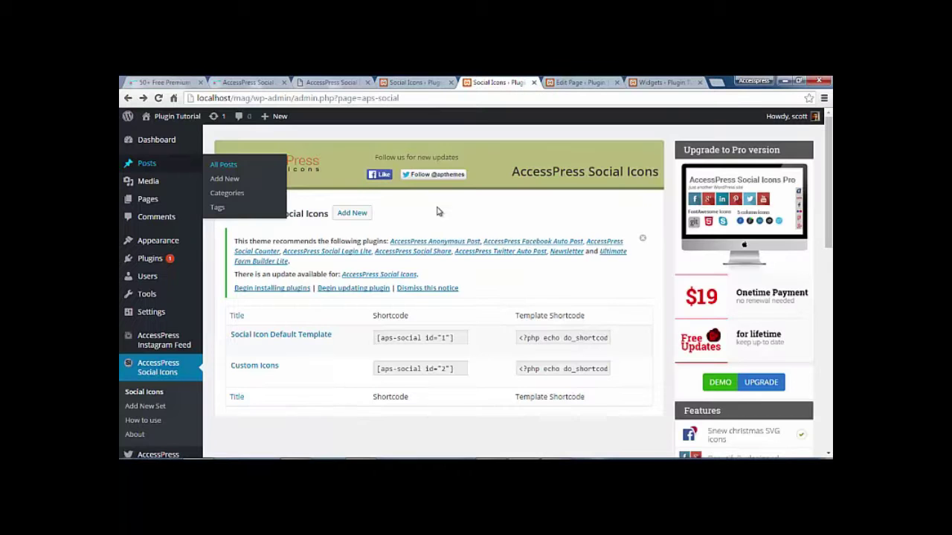
pyautogui.scroll(-1, 387, 284)
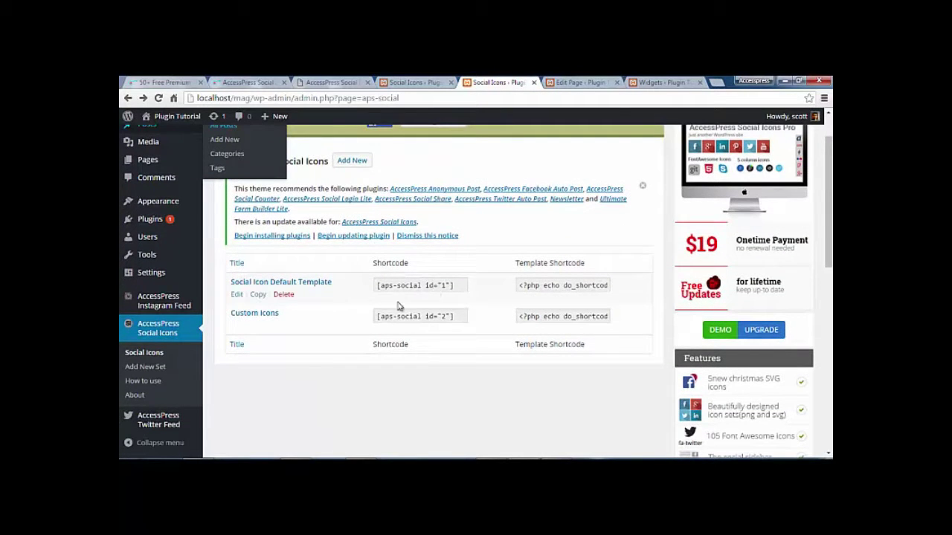
pyautogui.click(574, 82)
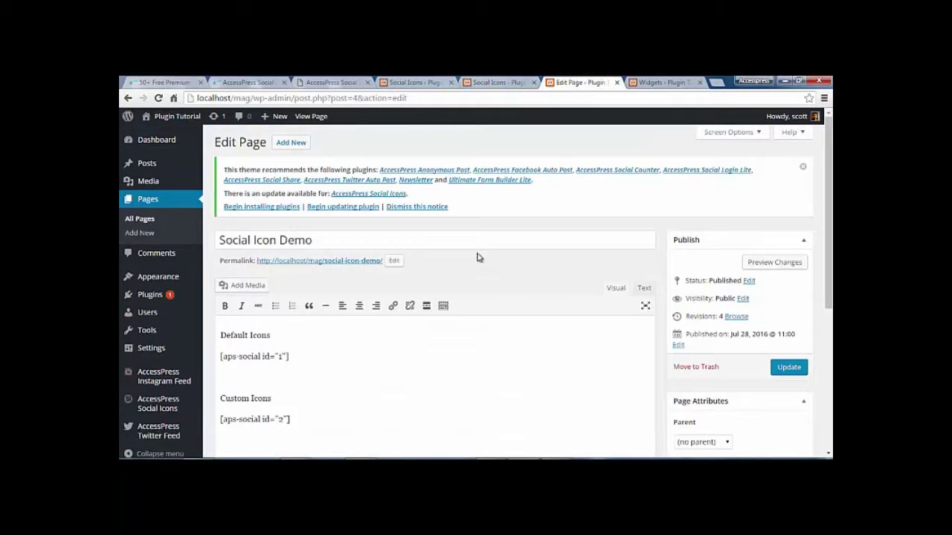
pyautogui.scroll(-1, 349, 326)
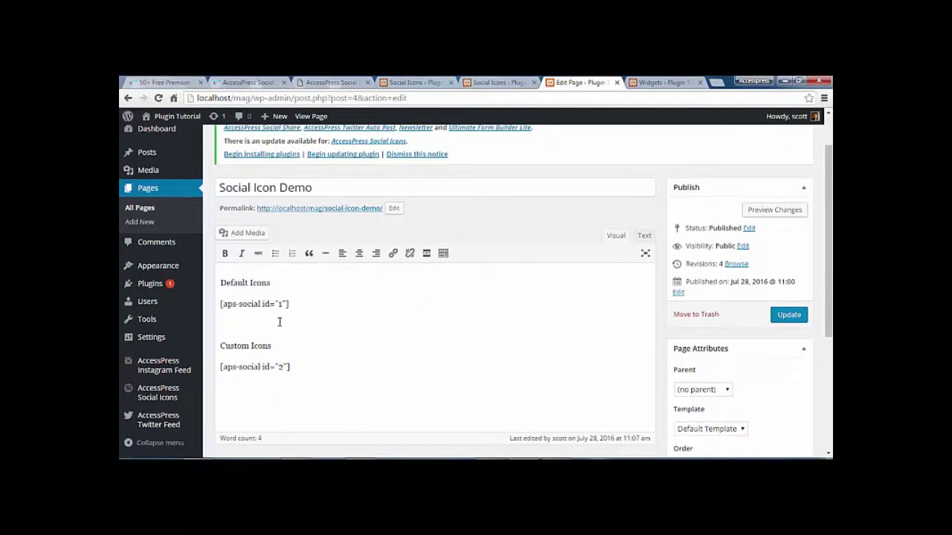
pyautogui.scroll(1, 774, 327)
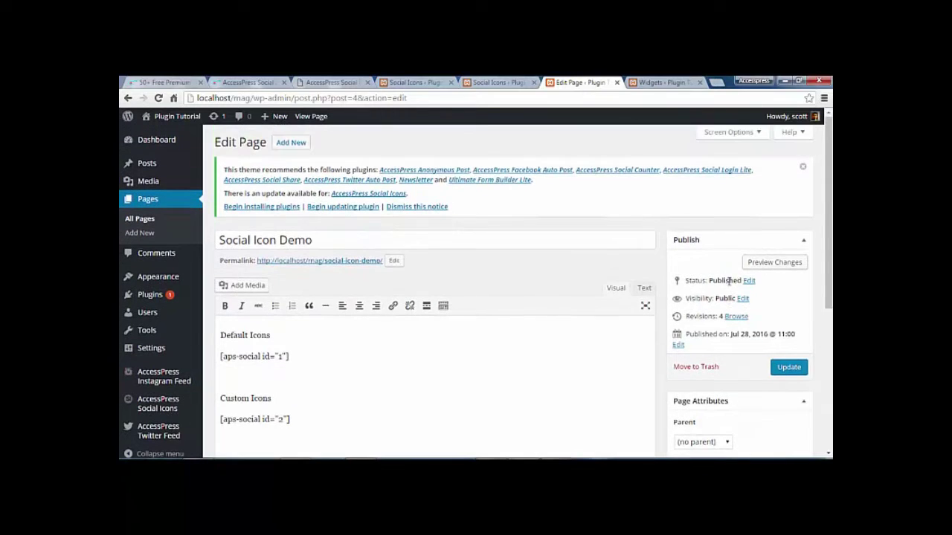
# Open the published Social Icon Demo page in a new tab and view its default and custom icons
pyautogui.keyDown('ctrl'); pyautogui.click(342, 262); pyautogui.keyUp('ctrl')
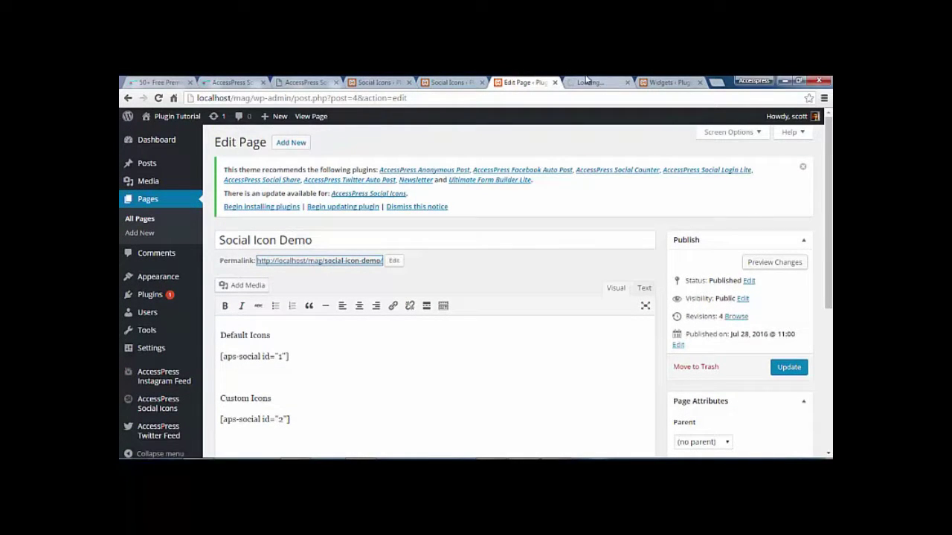
pyautogui.click(587, 81)
pyautogui.scroll(-3, 480, 240)
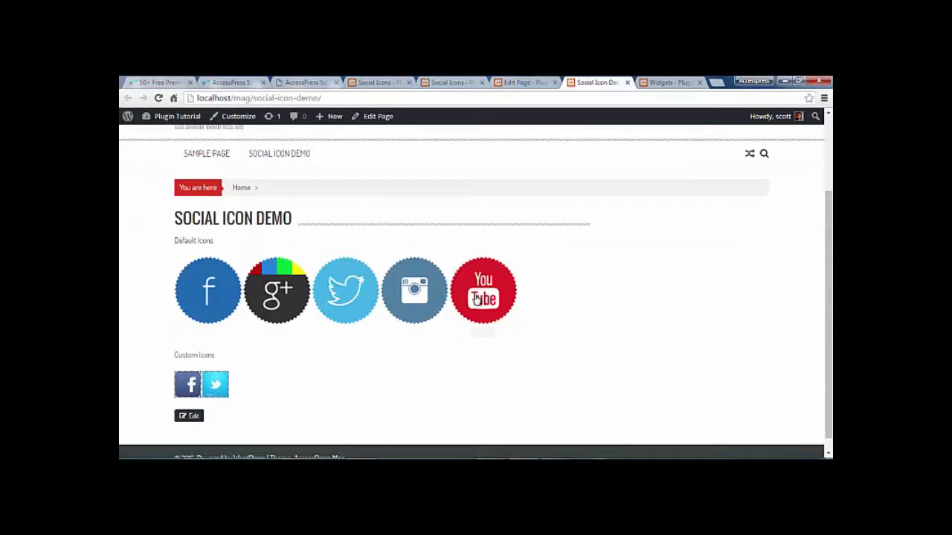
# Save the Right Sidebar's Social Icons widget with Social Icon Default Template and reload the demo page to view its sidebar icons
pyautogui.click(654, 81)
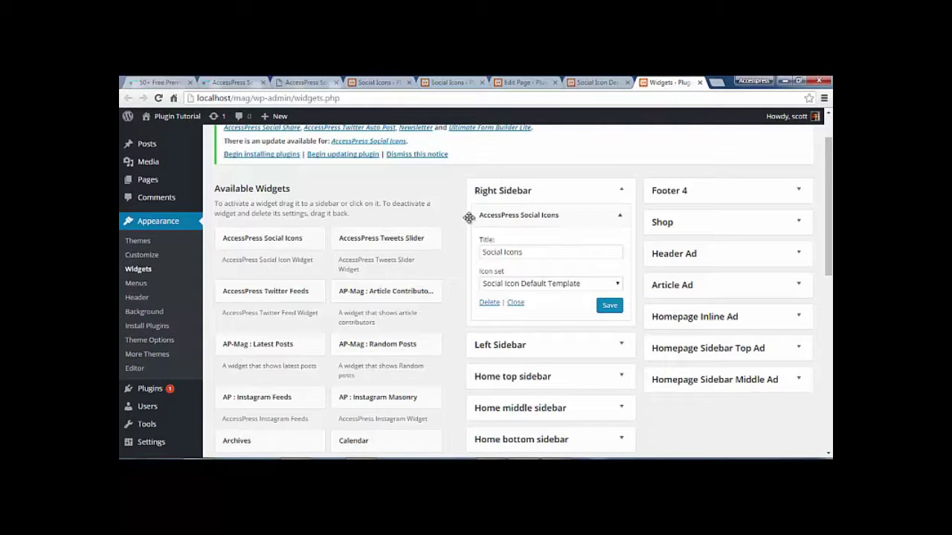
pyautogui.click(610, 307)
pyautogui.click(582, 82)
pyautogui.click(579, 96)
pyautogui.press('Return')
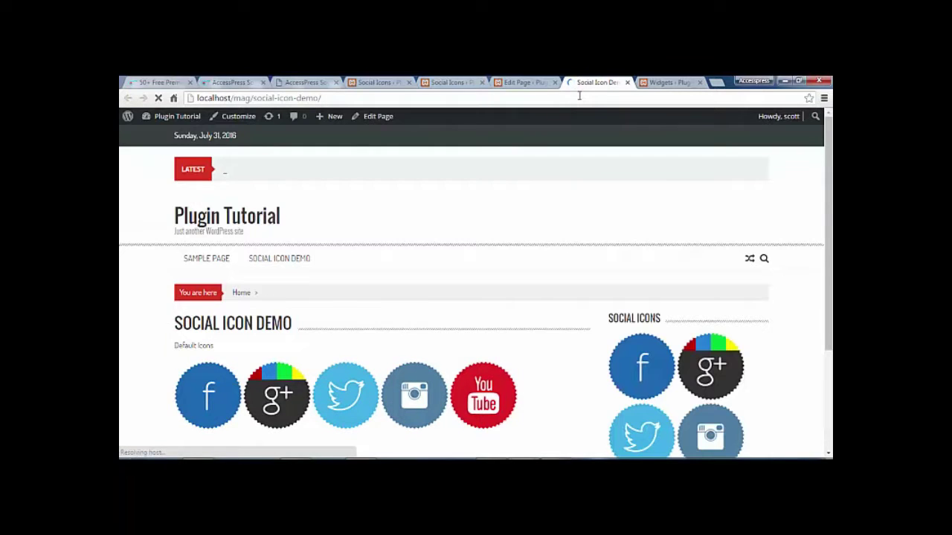
pyautogui.scroll(-1, 741, 325)
pyautogui.scroll(-2, 729, 305)
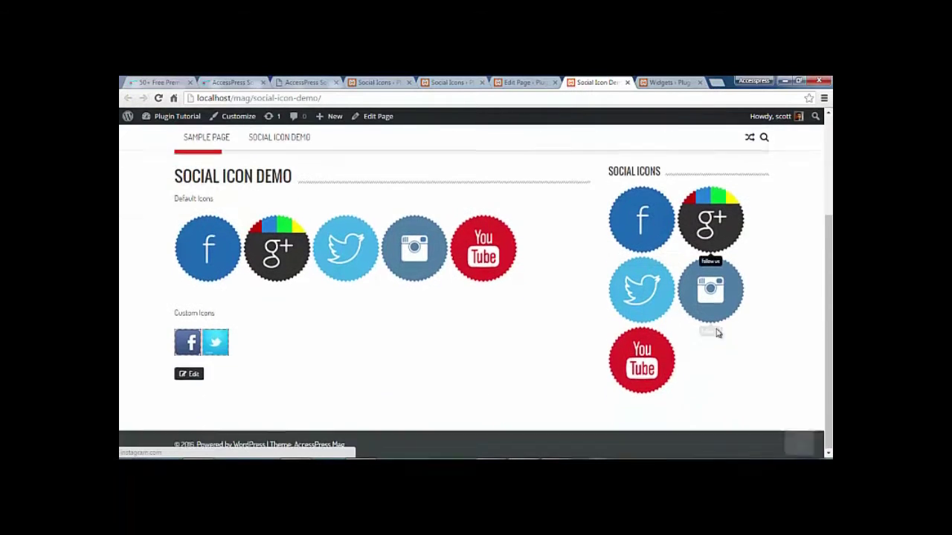
# Detach the demo page into its own window and shrink it to phone width to examine the responsive icon layout
pyautogui.moveTo(591, 89); pyautogui.dragTo(278, 91)
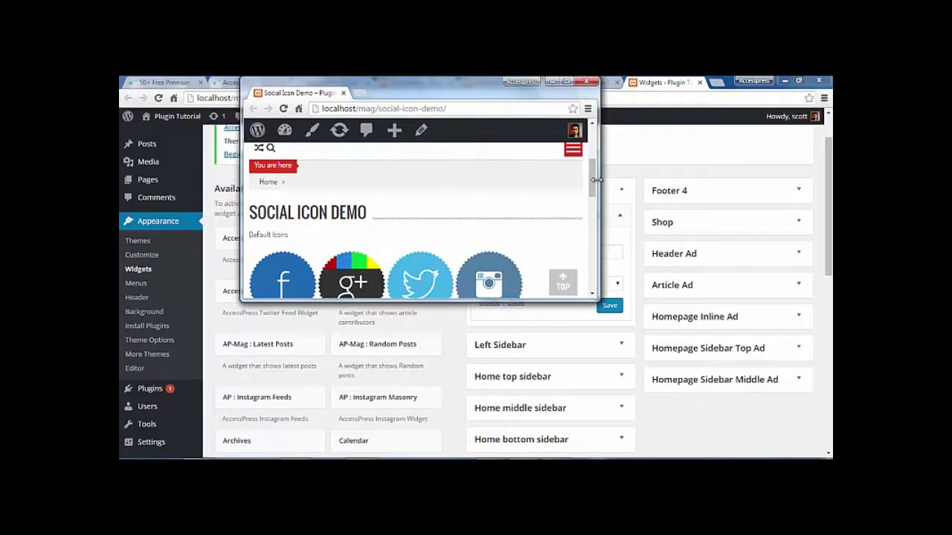
pyautogui.moveTo(600, 179); pyautogui.dragTo(372, 193)
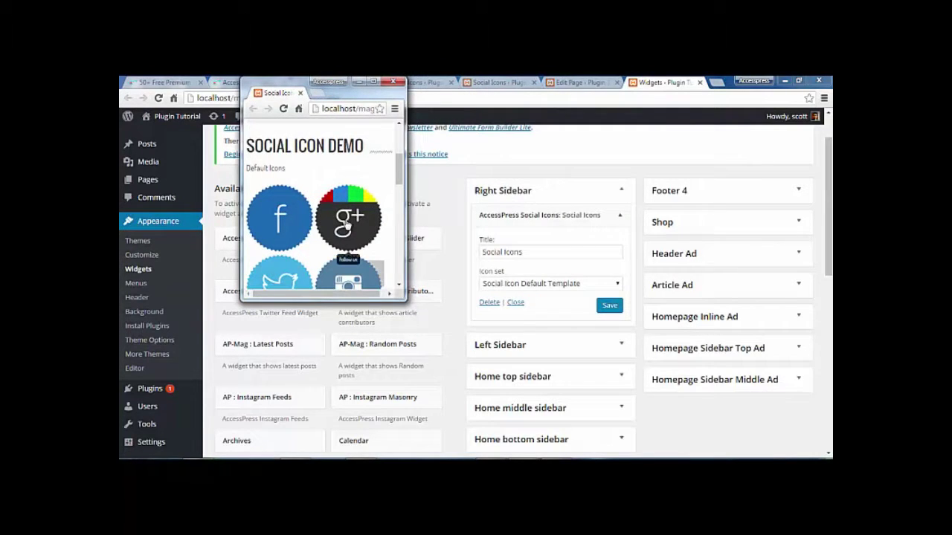
pyautogui.scroll(-3, 348, 222)
pyautogui.moveTo(331, 308); pyautogui.dragTo(304, 429)
pyautogui.scroll(-3, 342, 301)
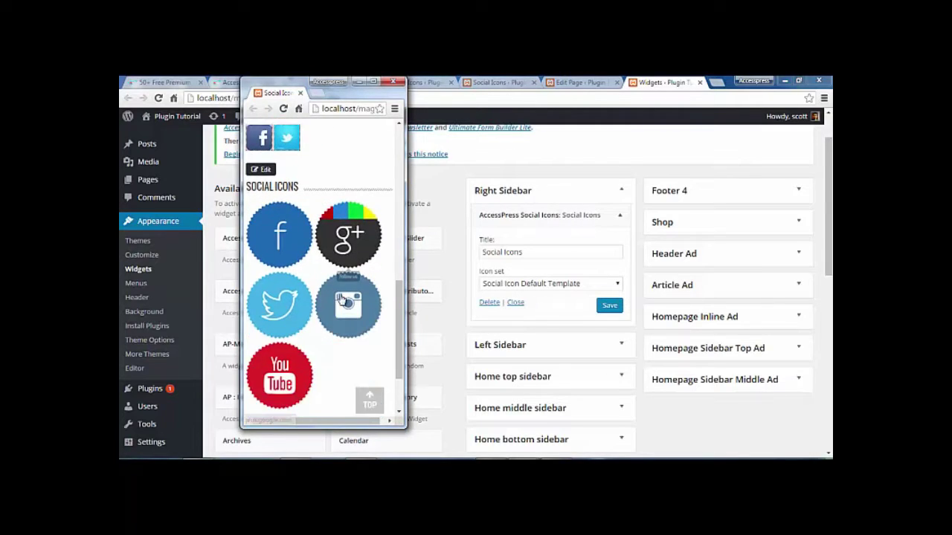
# Maximize the demo page window and look over the default, custom and sidebar icons at full width
pyautogui.press('super+Up')
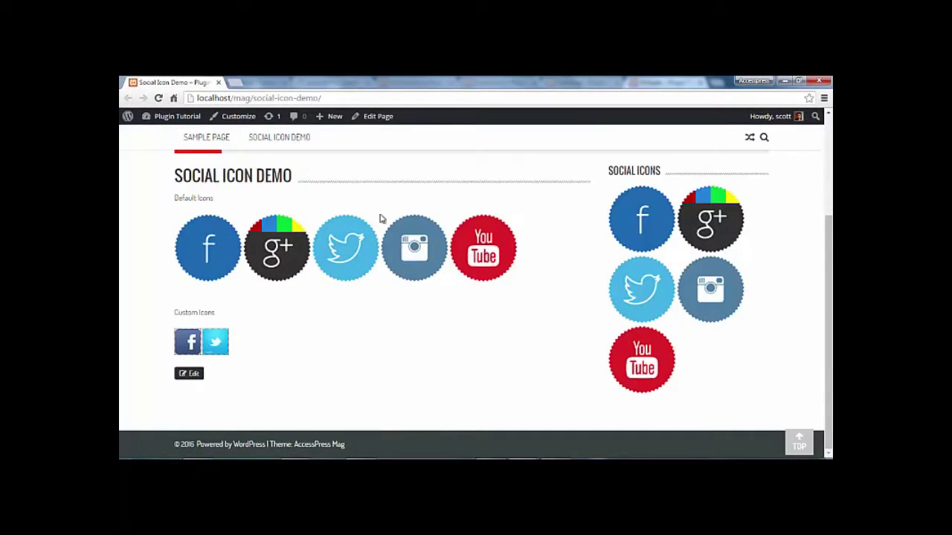
pyautogui.scroll(2, 197, 201)
pyautogui.scroll(-2, 223, 295)
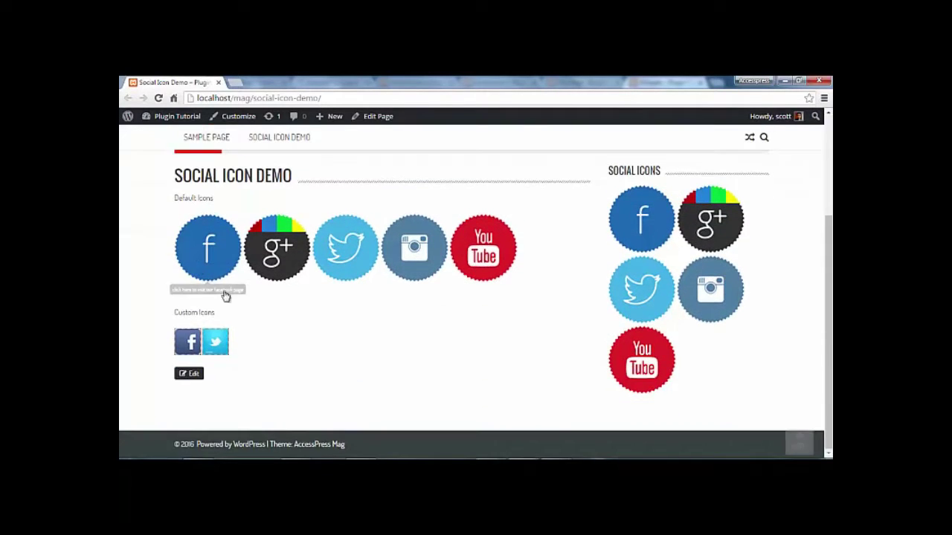
pyautogui.scroll(2, 438, 255)
pyautogui.scroll(-2, 384, 338)
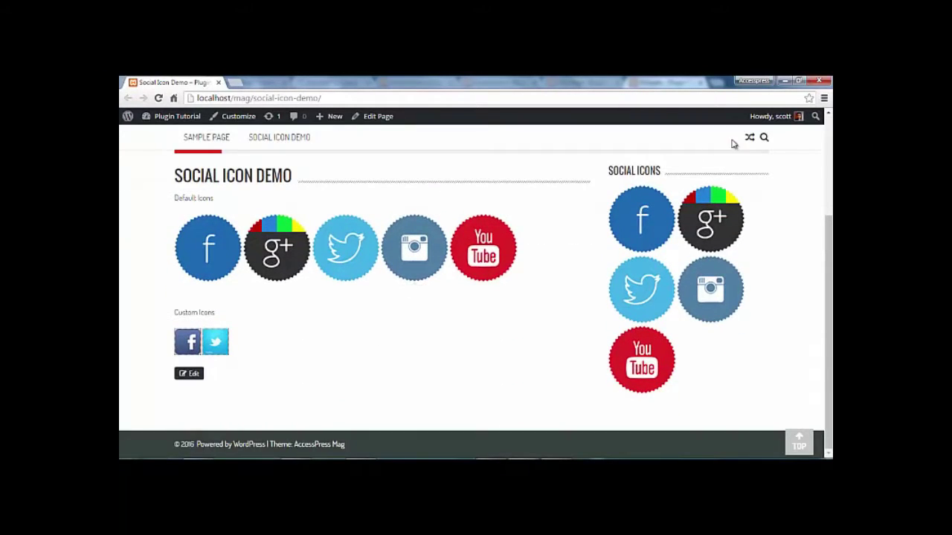
# Minimize the demo window, return past the icon sets list to the plugin's product page and view its details and download option
pyautogui.click(784, 80)
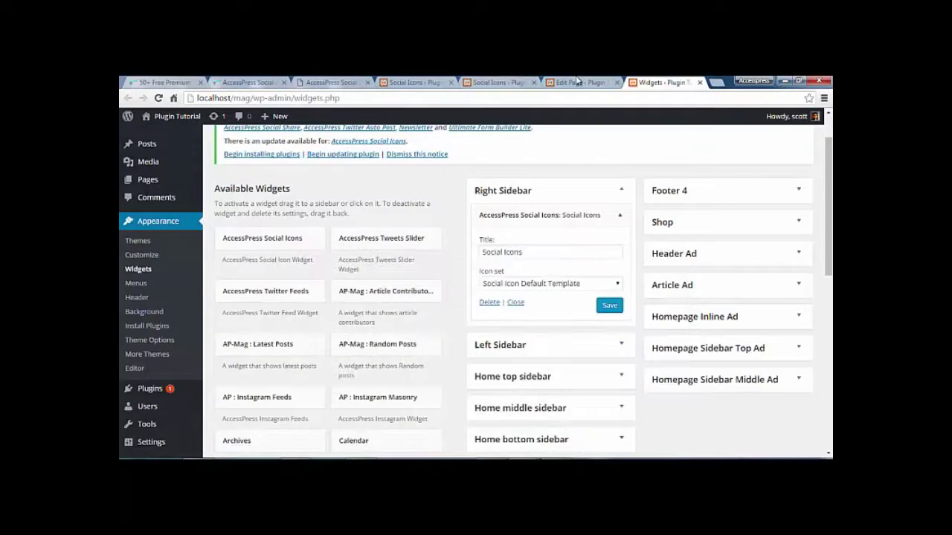
pyautogui.click(494, 82)
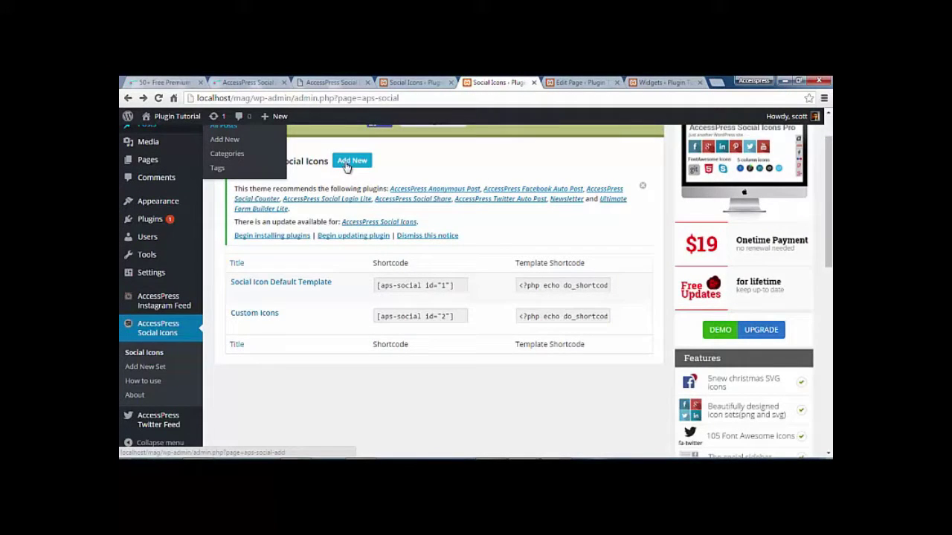
pyautogui.click(240, 82)
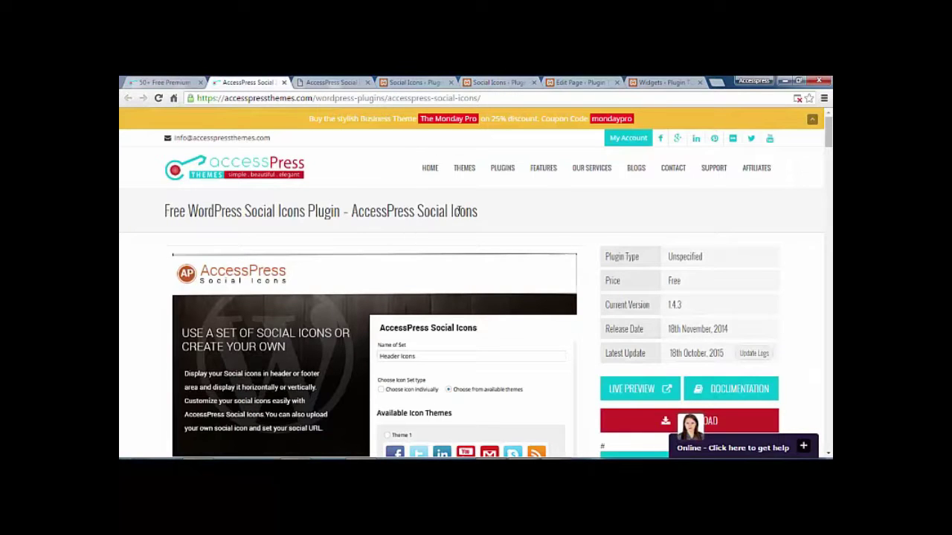
pyautogui.scroll(-1, 459, 211)
pyautogui.scroll(1, 707, 301)
pyautogui.scroll(-1, 699, 319)
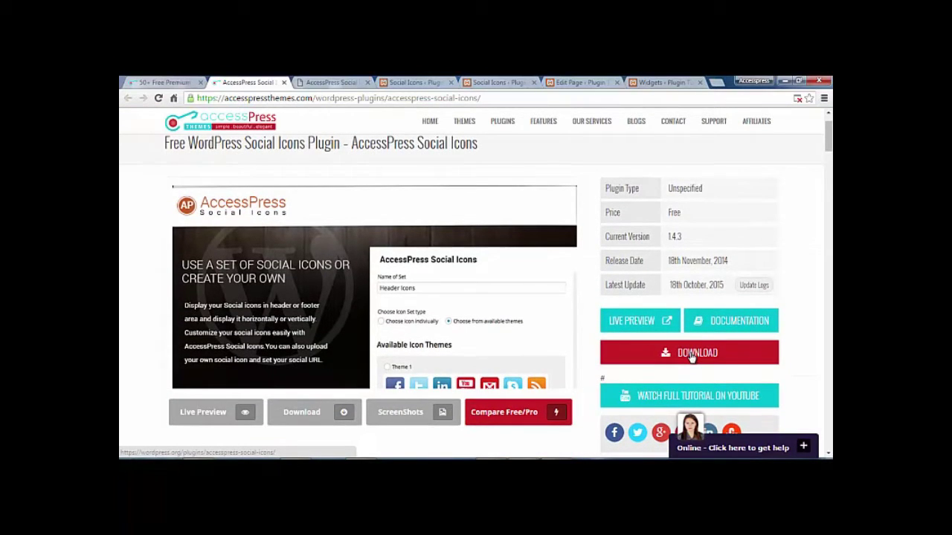
pyautogui.scroll(1, 309, 299)
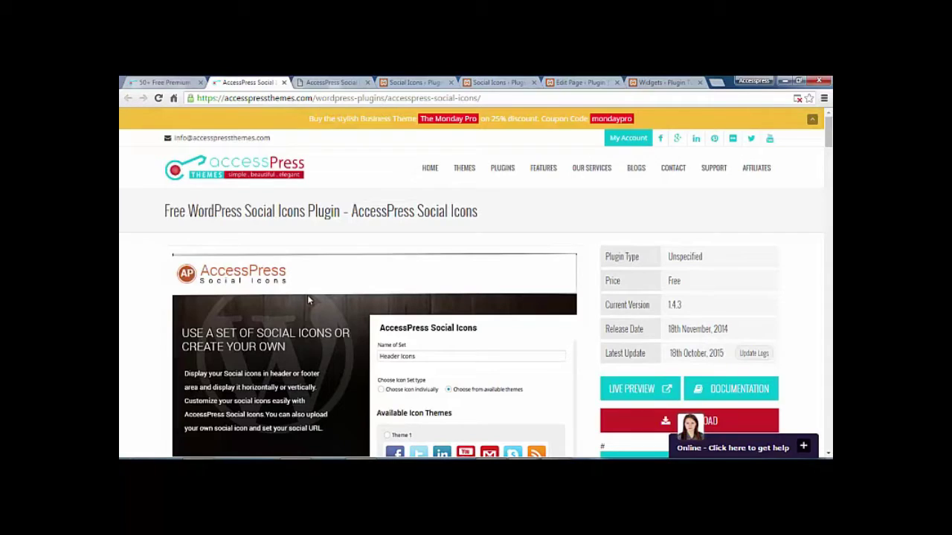